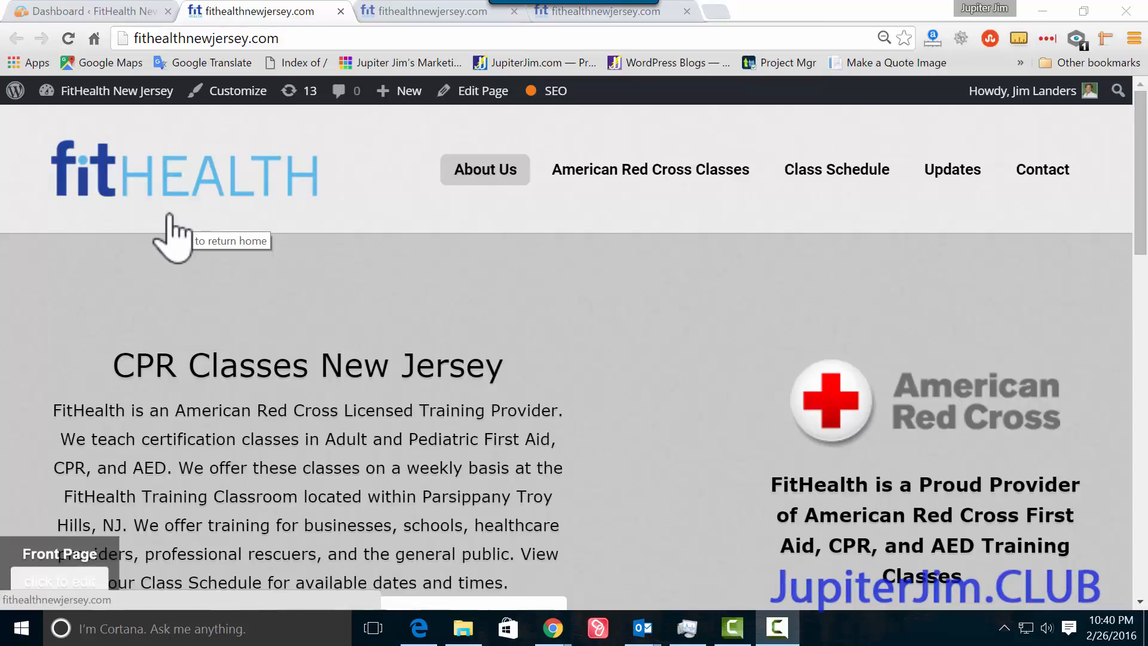
- Go from the live site to its WordPress dashboard and open the WordPress Updates page
click(280, 43)
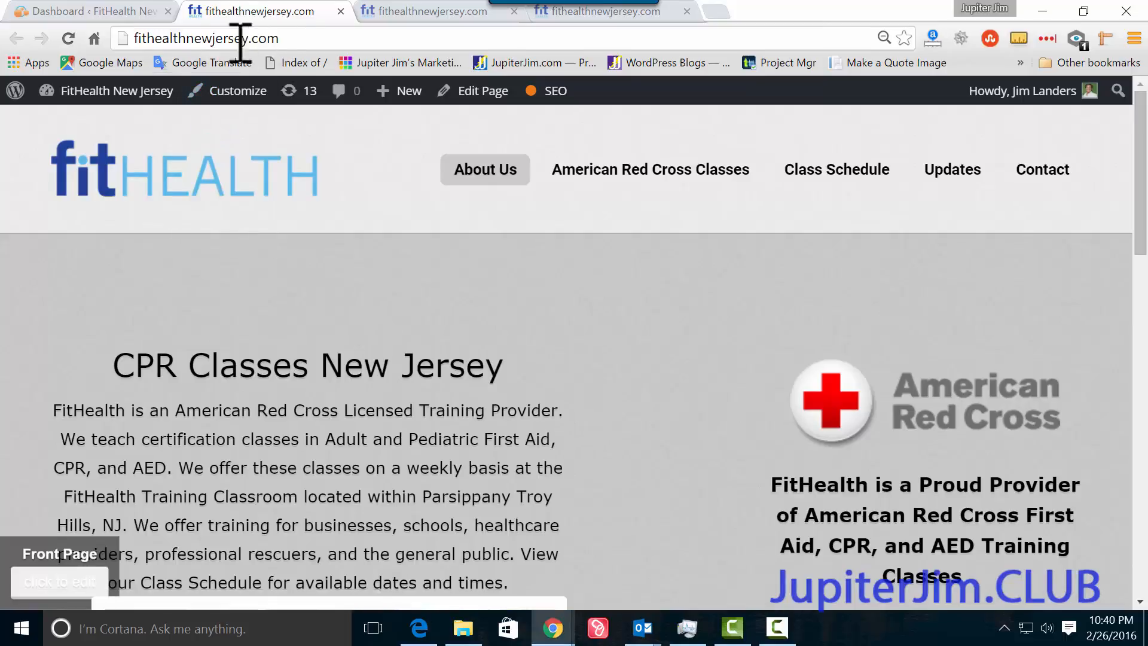
click(87, 12)
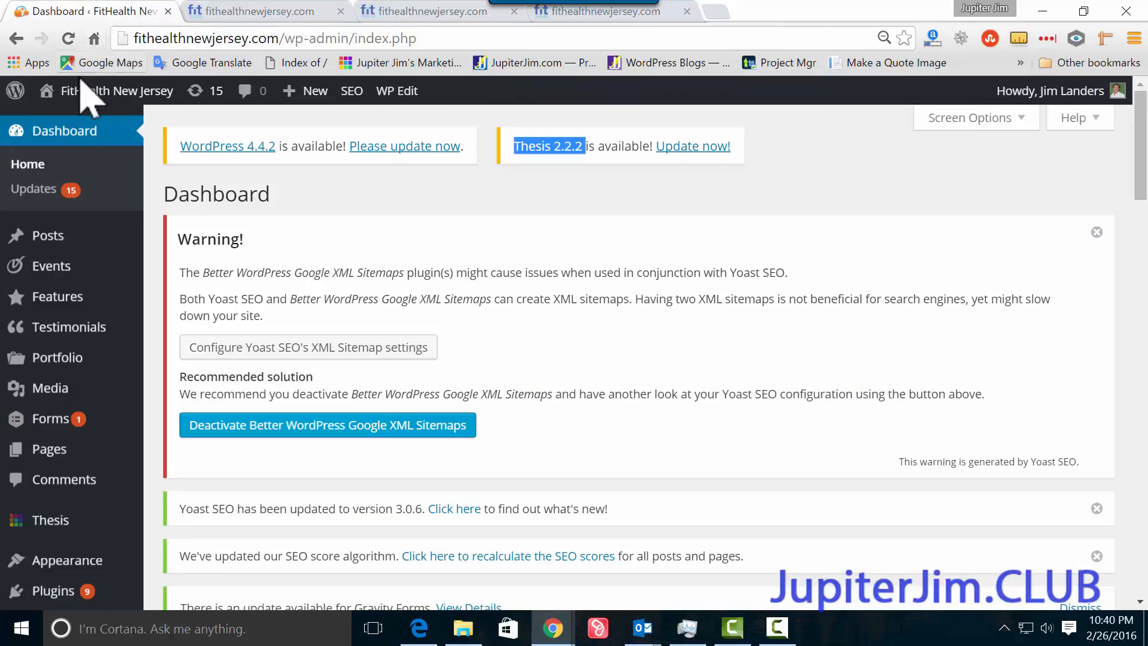
mouse_move(84, 93)
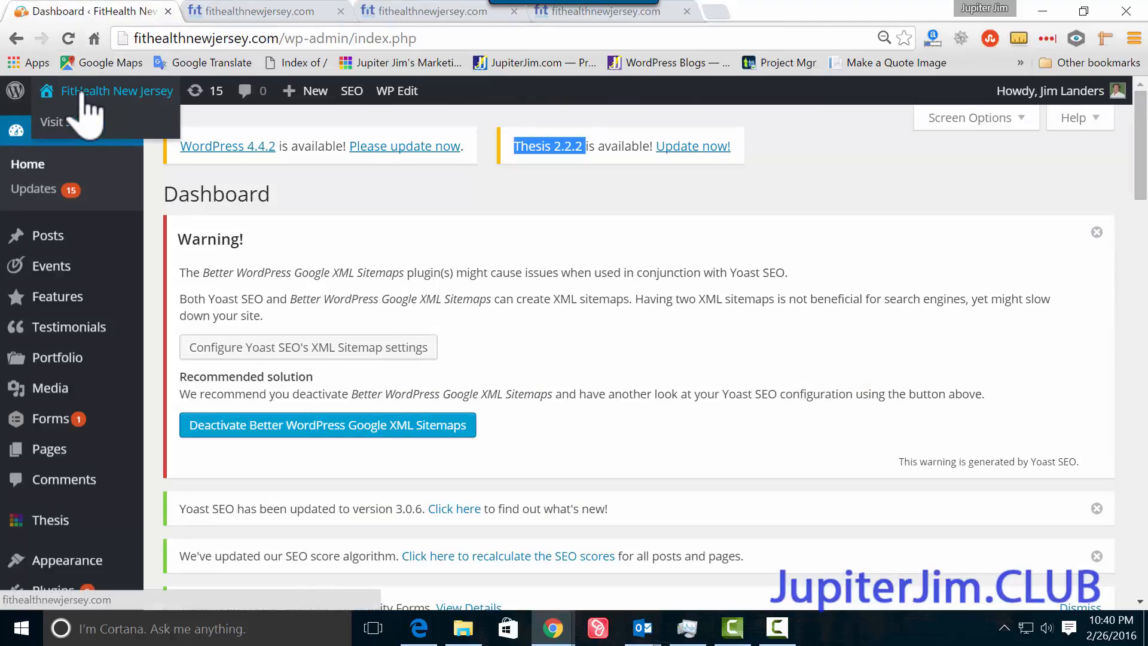
click(259, 12)
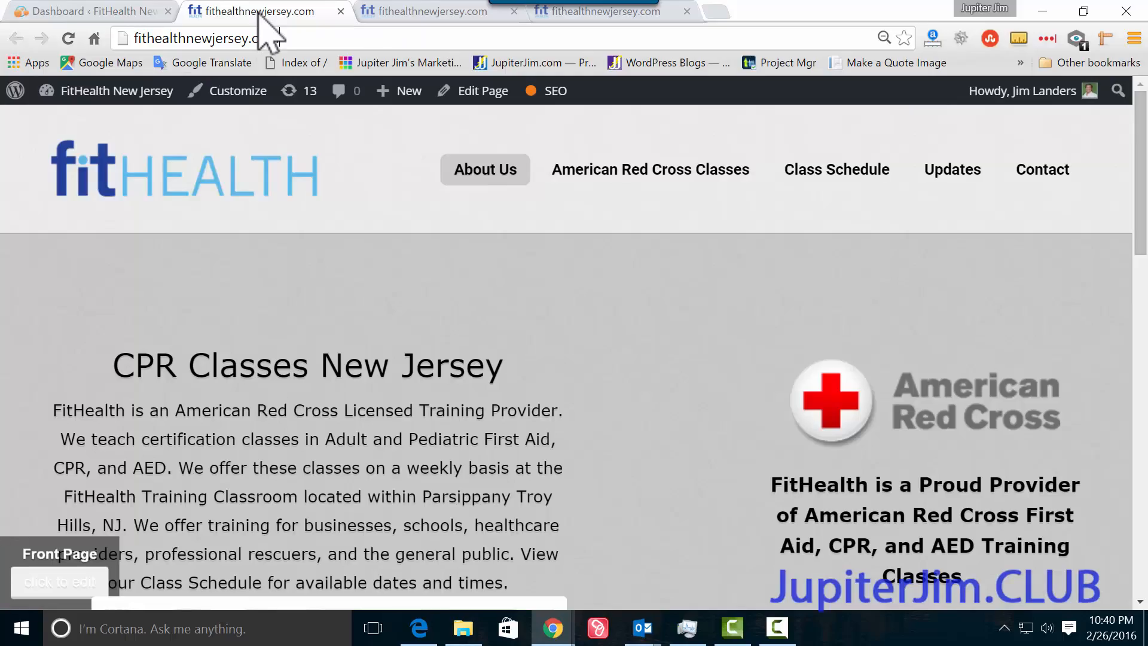
click(22, 12)
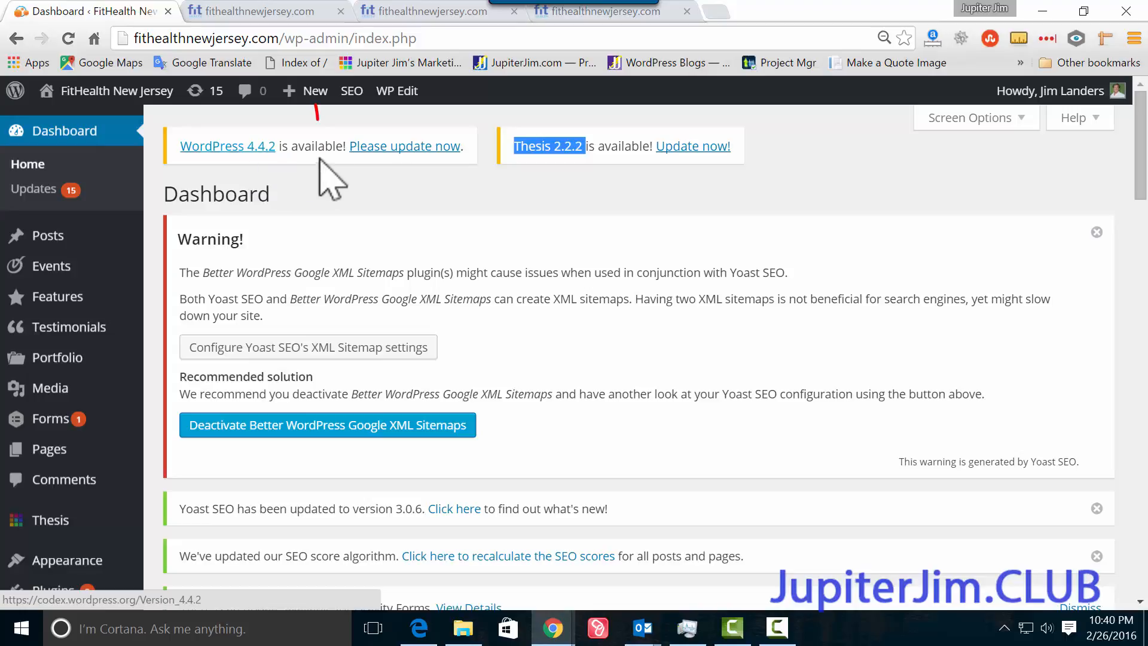
click(416, 169)
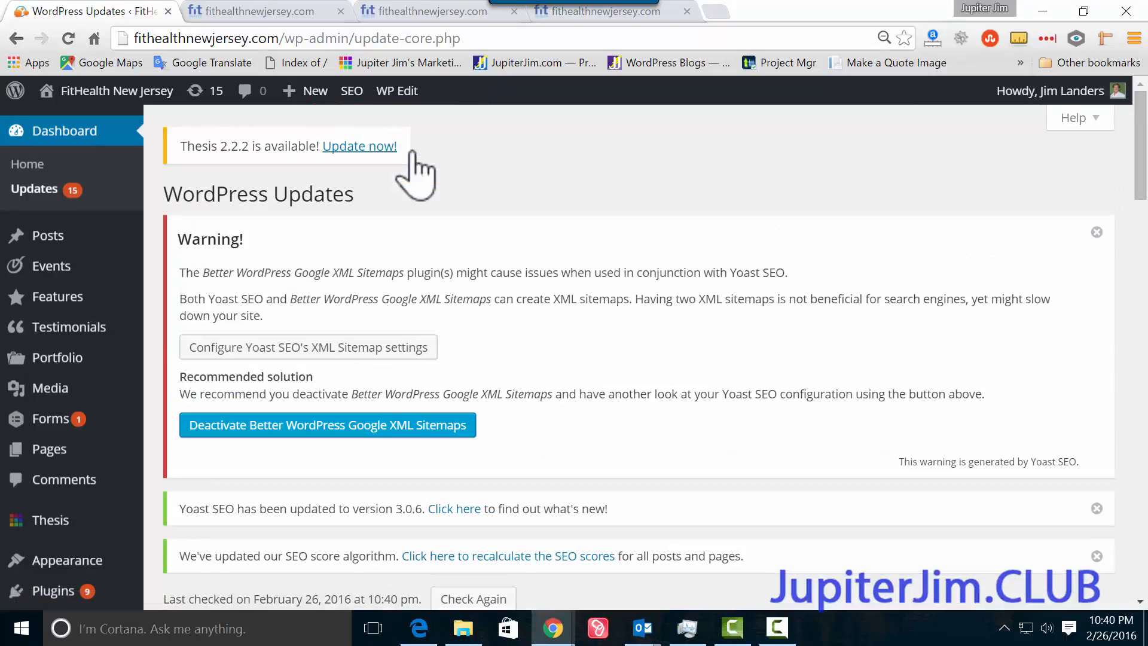
- Review the WordPress Updates page, including the pre-update backup notice, the core update section and the plugins with new versions
scroll(507, 174, down, 5)
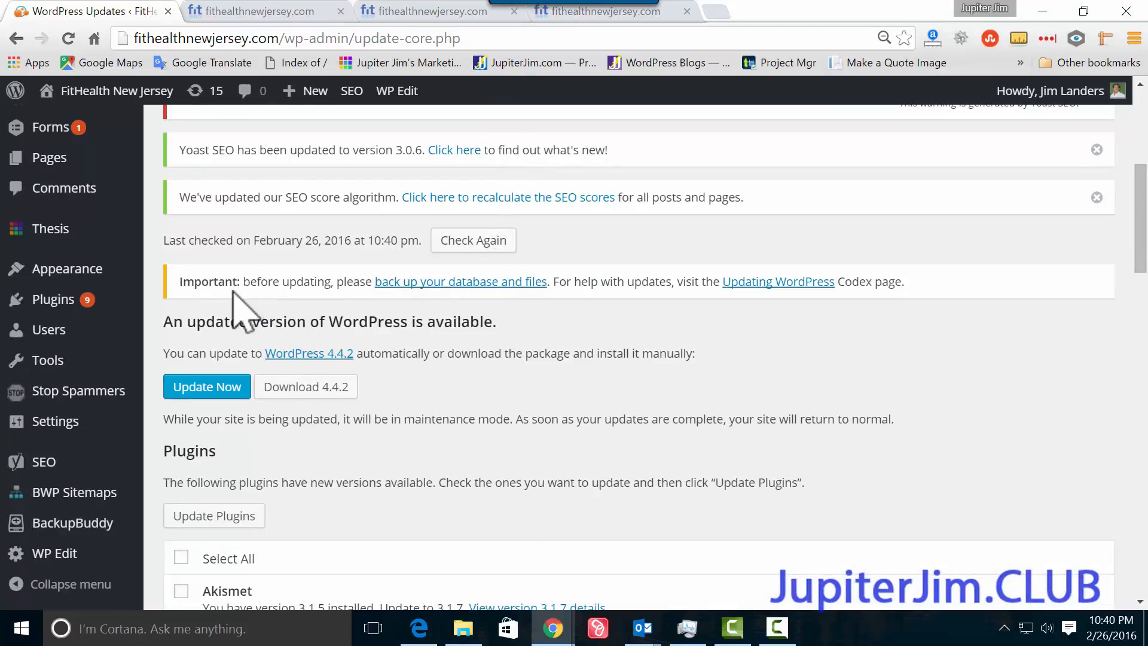
drag(242, 284, 332, 283)
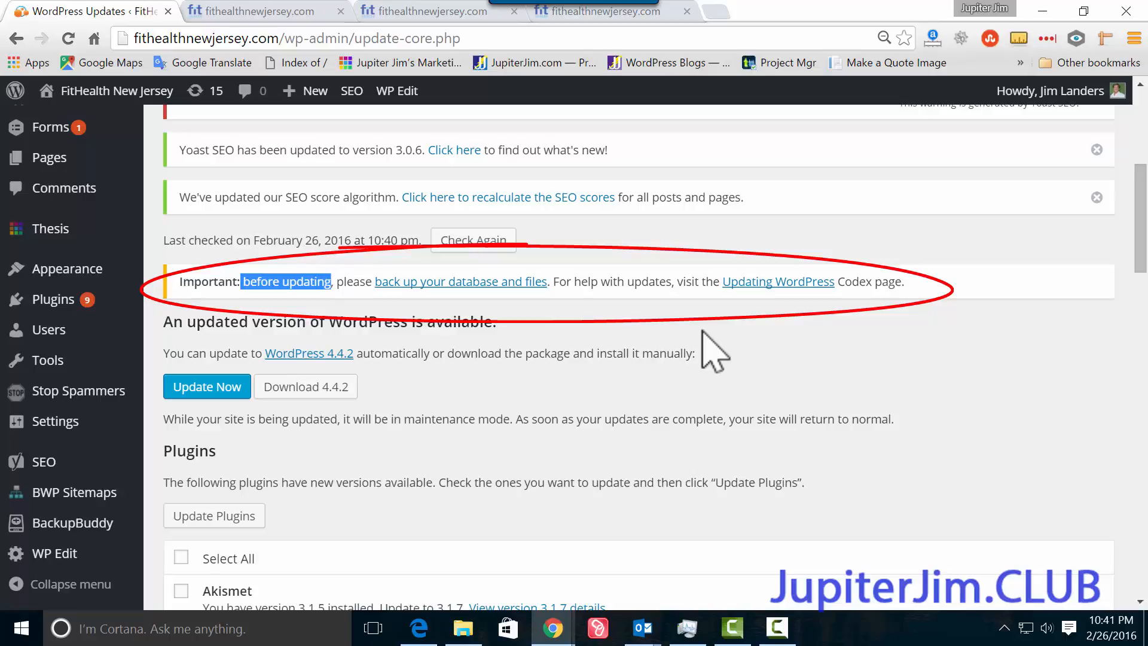
scroll(622, 341, down, 7)
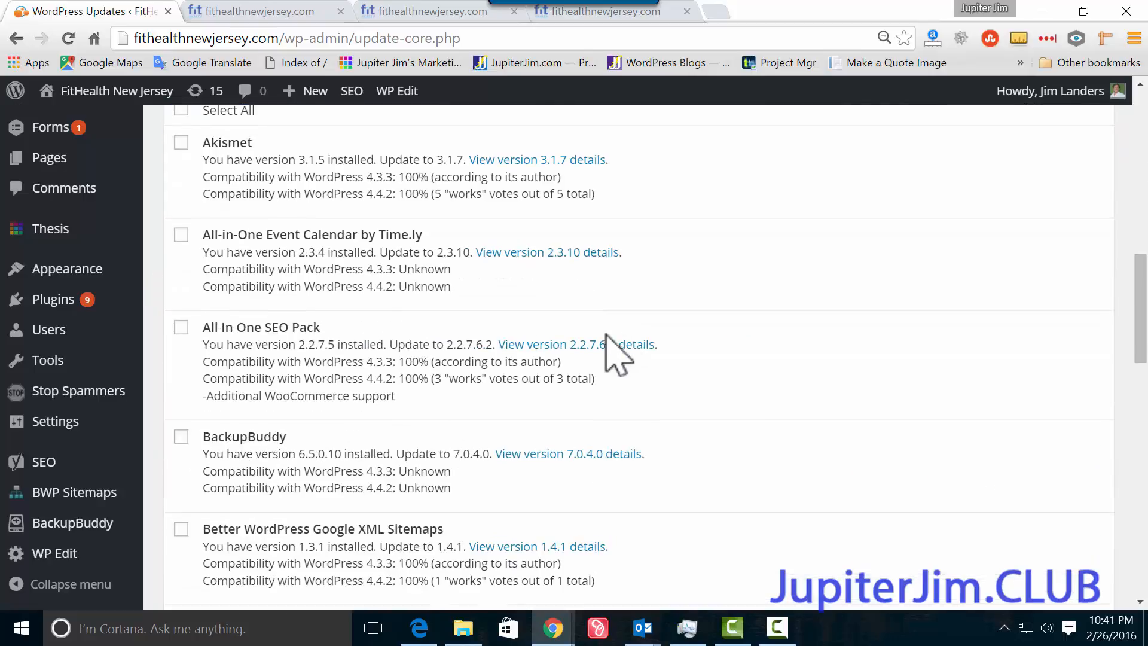
mouse_move(69, 525)
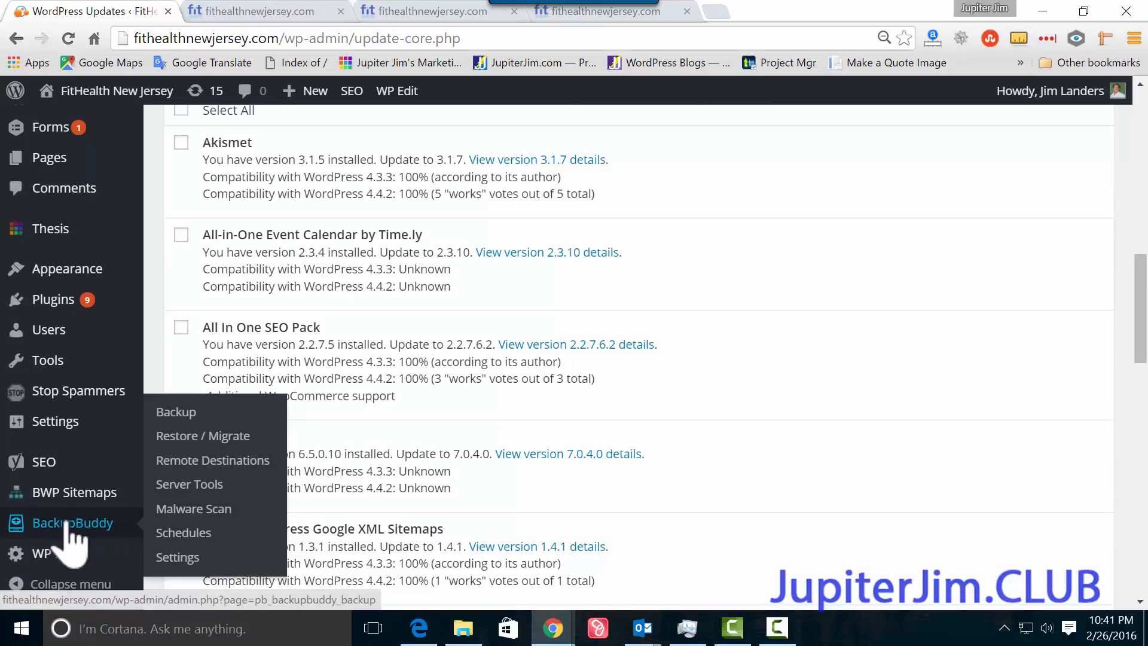
scroll(597, 418, up, 10)
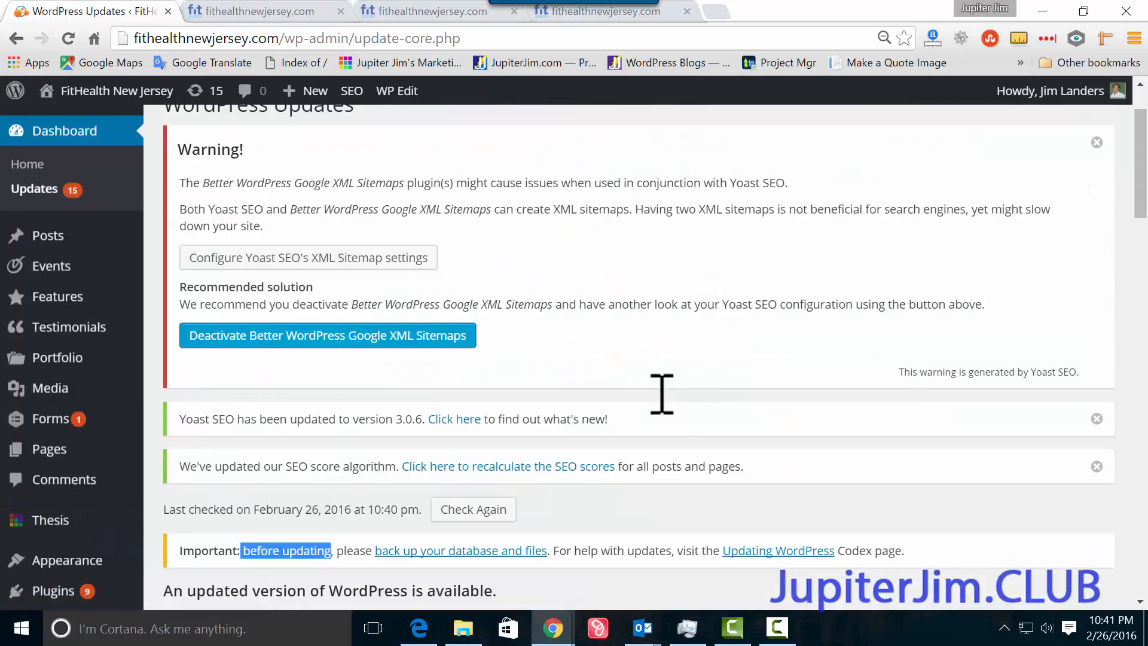
scroll(661, 394, down, 6)
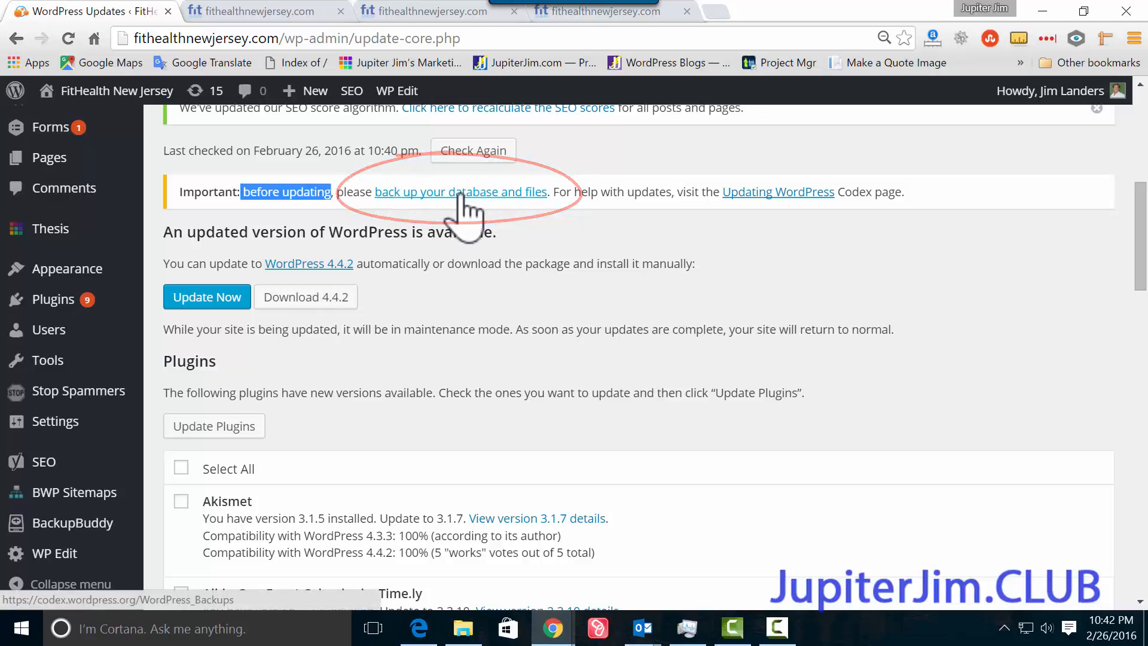
scroll(481, 261, up, 1)
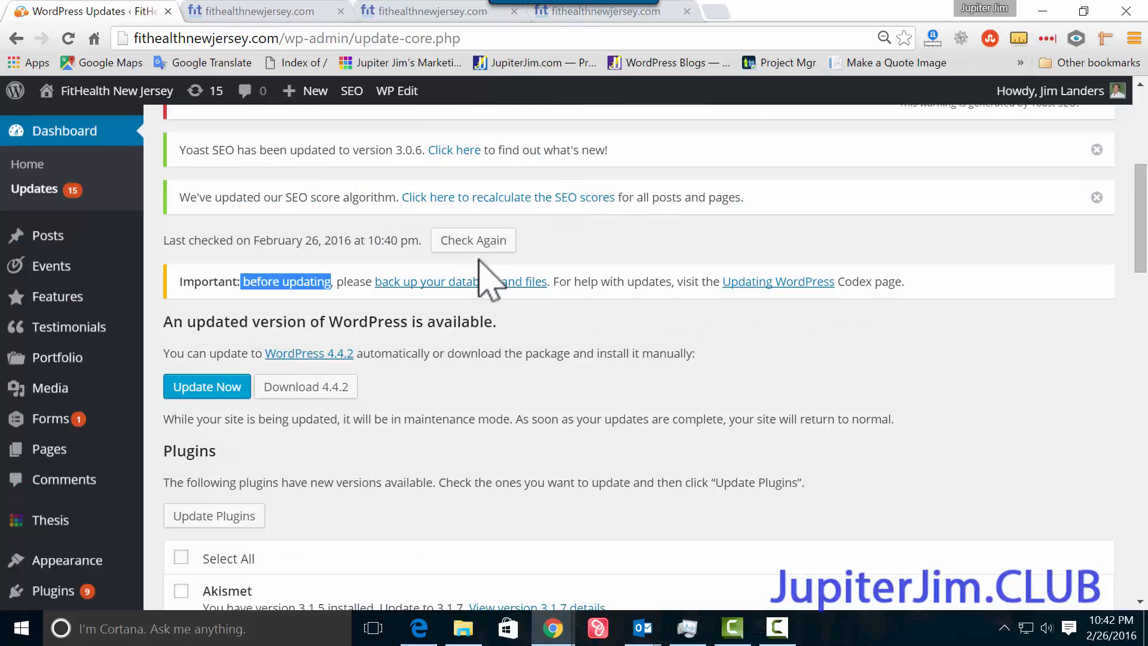
scroll(481, 260, down, 12)
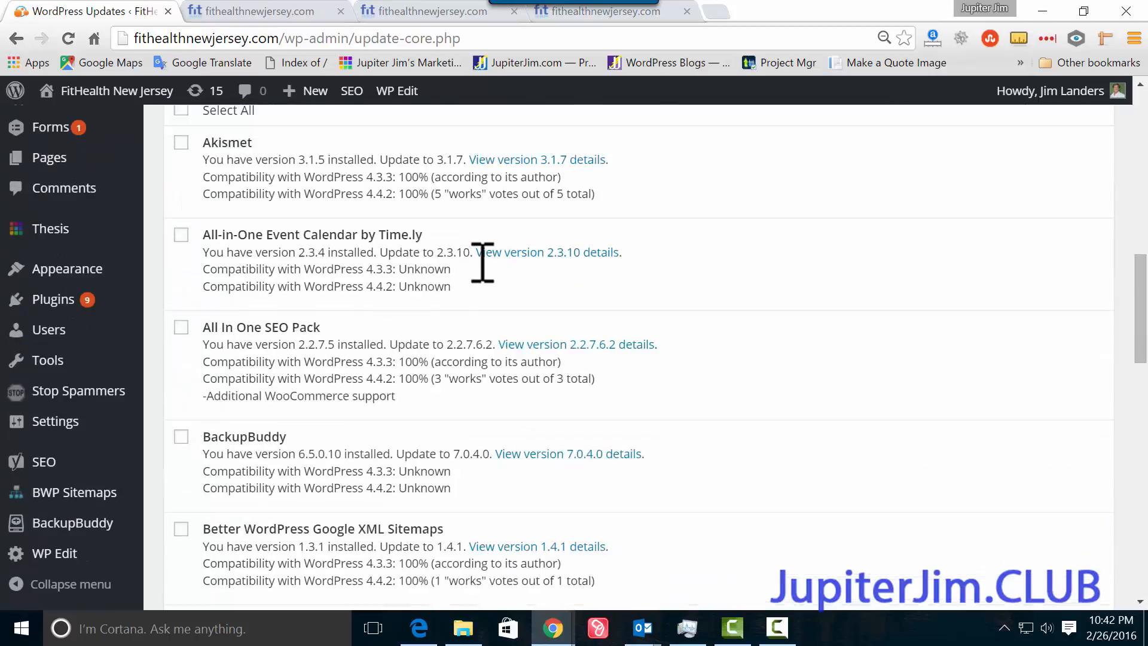
- Update all listed themes except Thesis: Twenty Fifteen, Twenty Fourteen, Twenty Thirteen and Twenty Twelve
scroll(481, 281, down, 5)
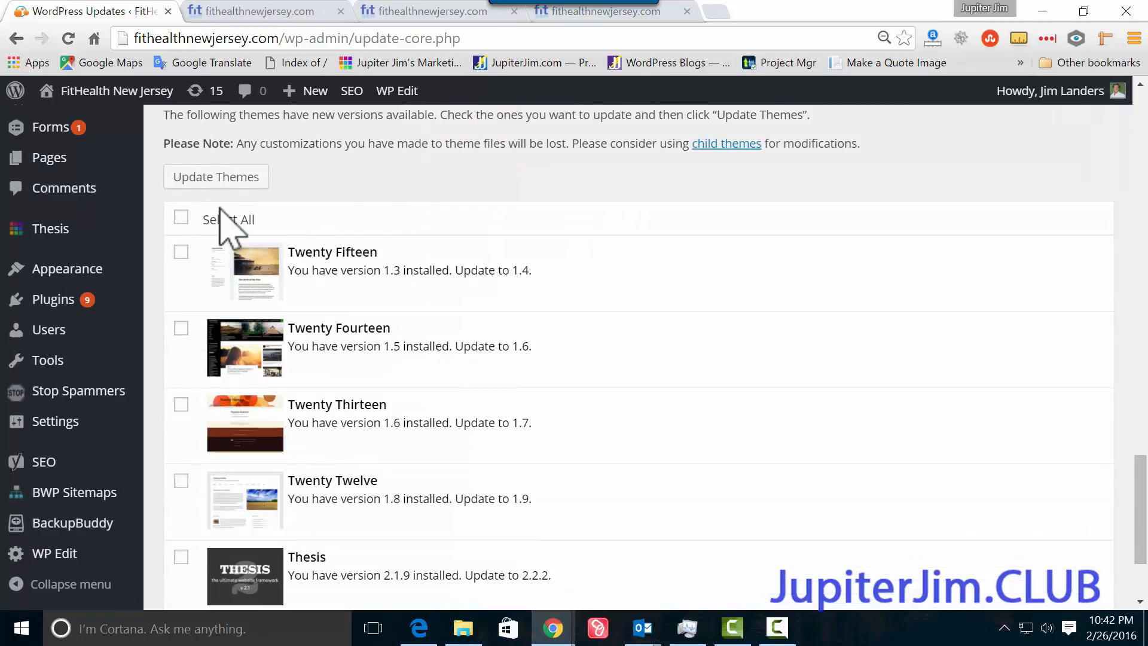
click(182, 218)
scroll(595, 386, down, 2)
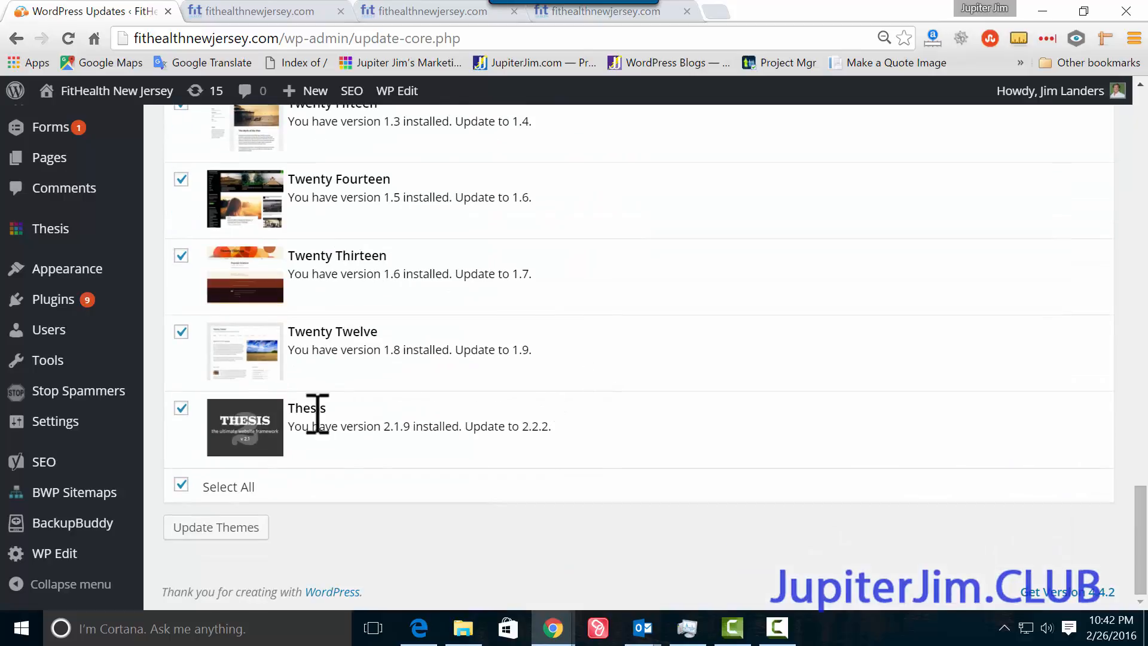
click(182, 408)
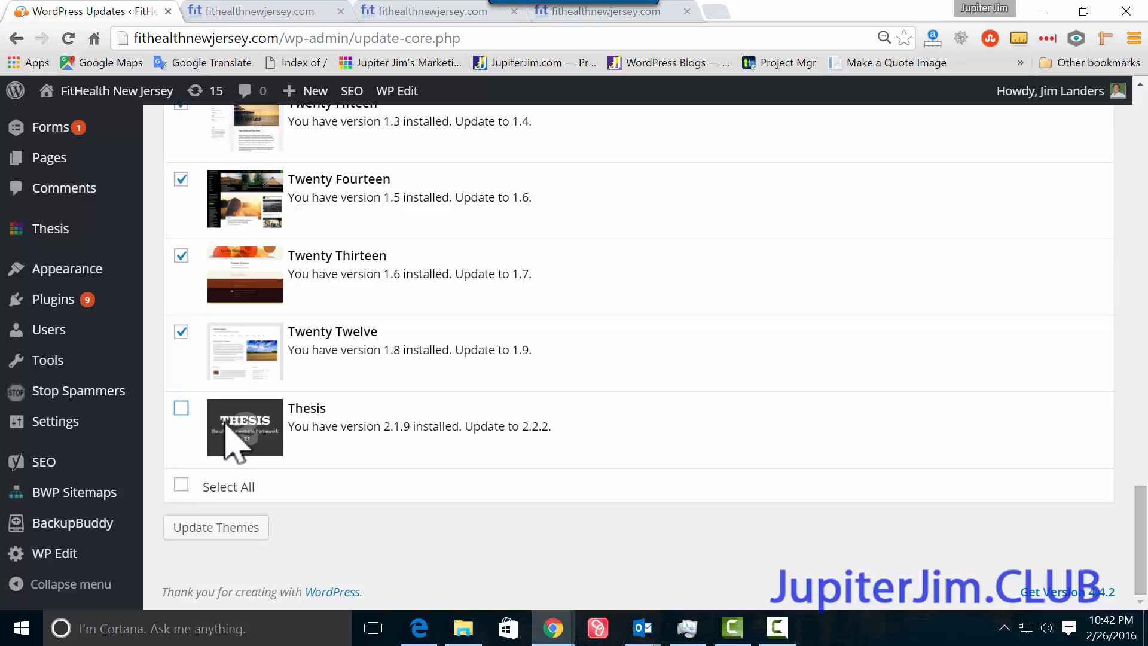
click(212, 529)
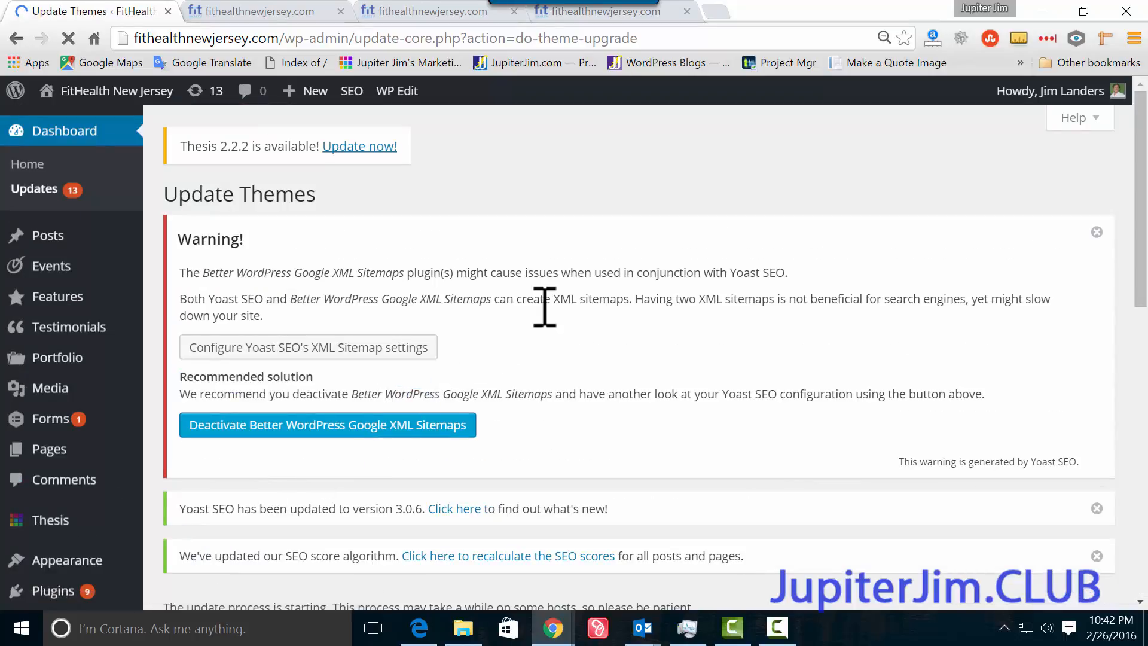
- Check the update result of each of the four Twenty-series themes
scroll(555, 307, down, 1)
scroll(376, 319, up, 1)
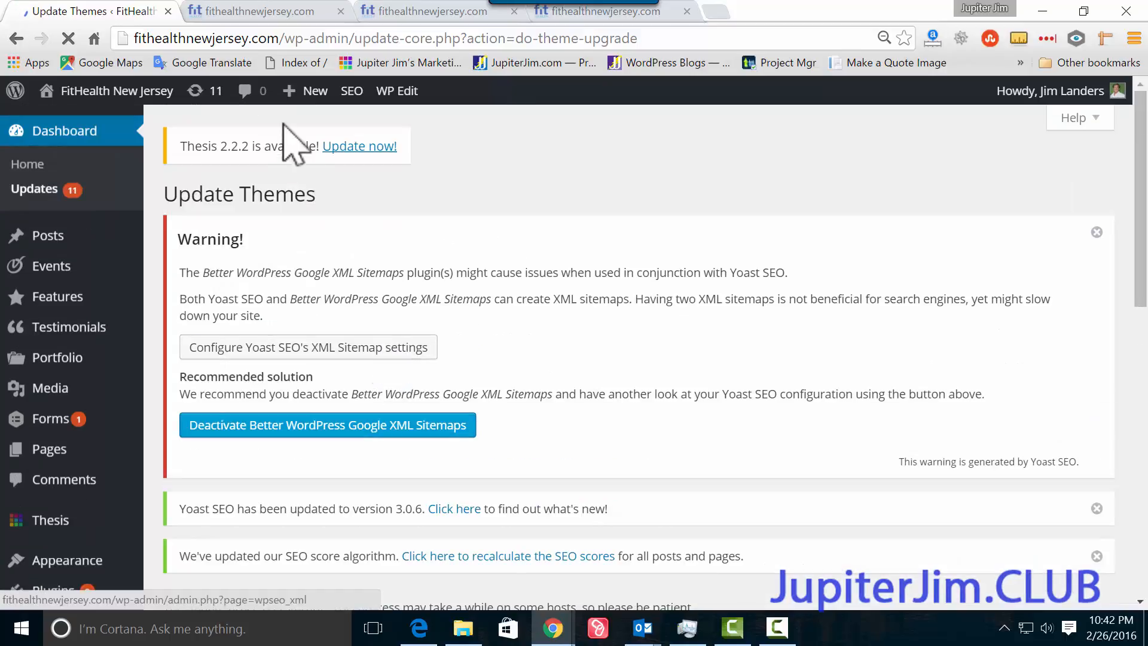
scroll(502, 299, down, 10)
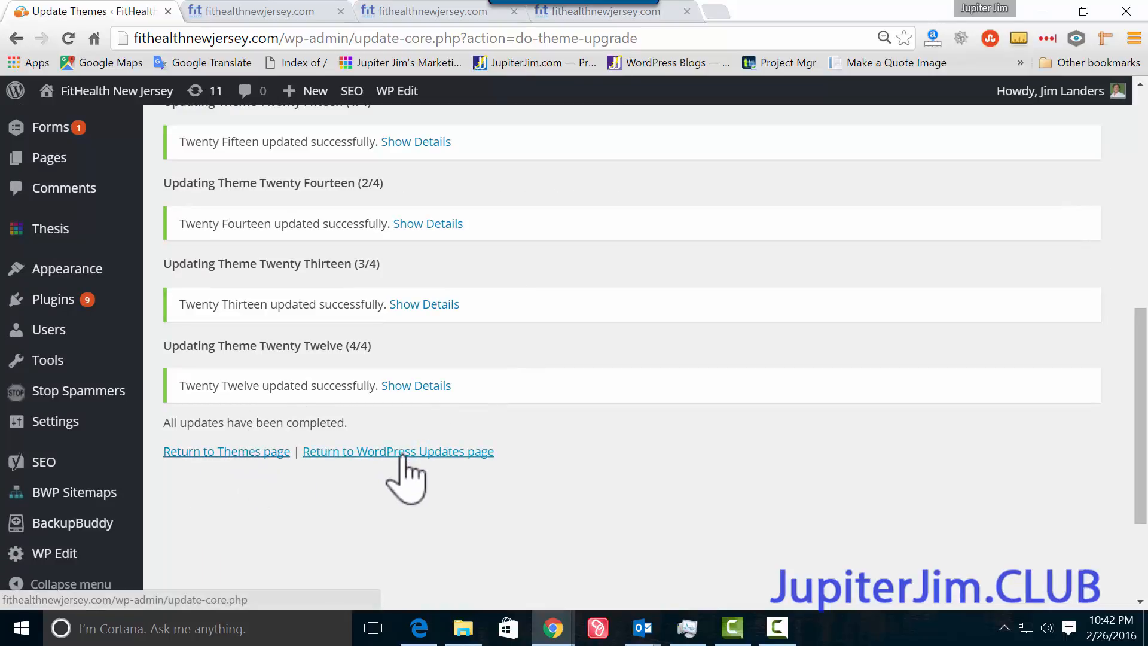
scroll(441, 379, up, 6)
scroll(335, 427, down, 3)
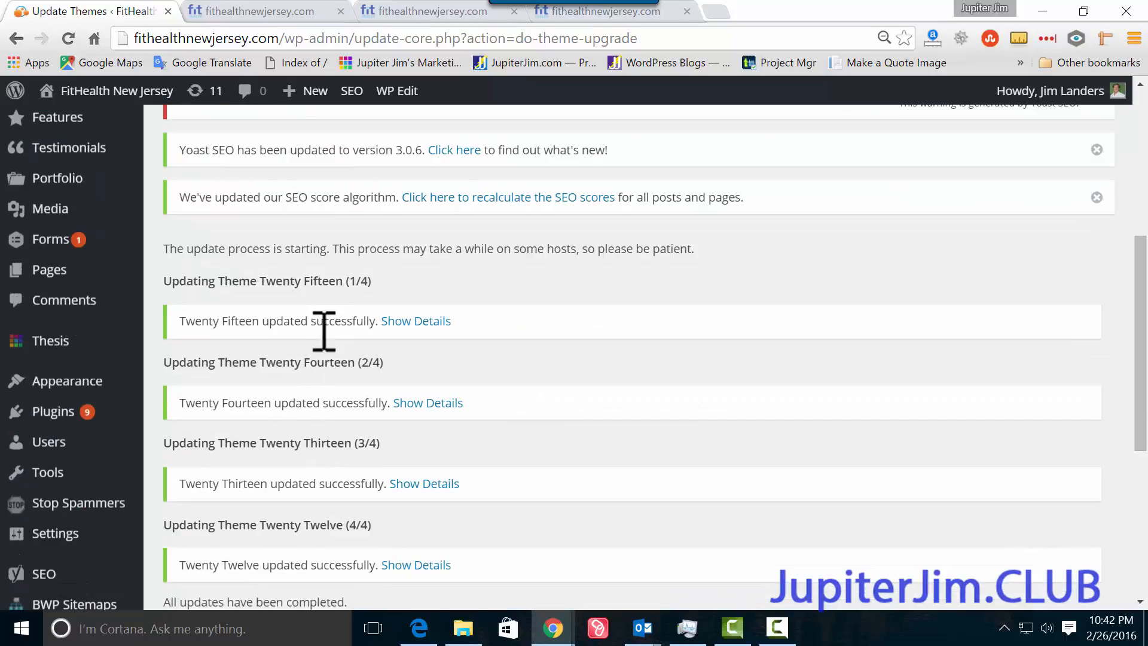
drag(317, 323, 355, 323)
scroll(469, 440, down, 5)
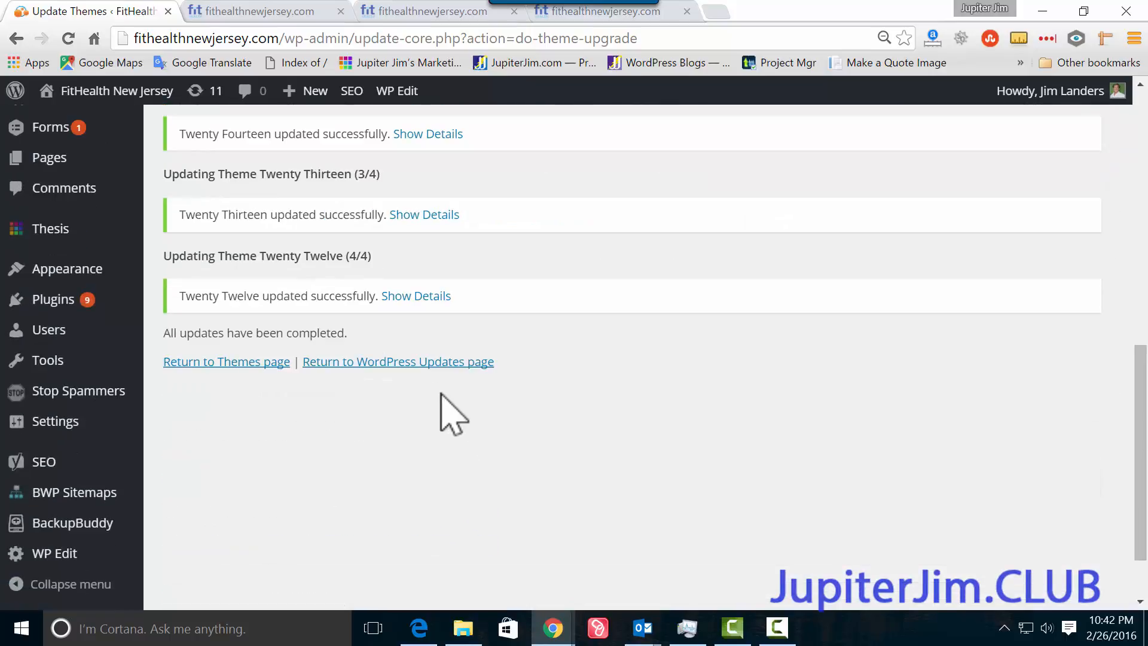
- Return to the WordPress Updates page and update the Thesis theme to version 2.2.3
click(406, 363)
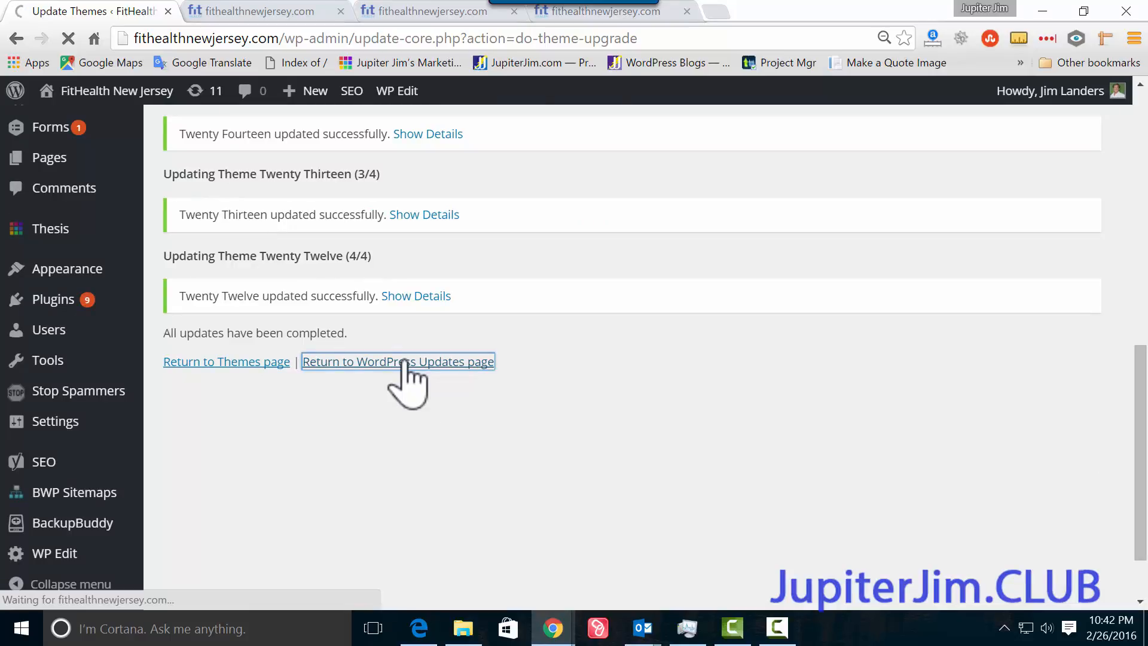
scroll(406, 362, down, 5)
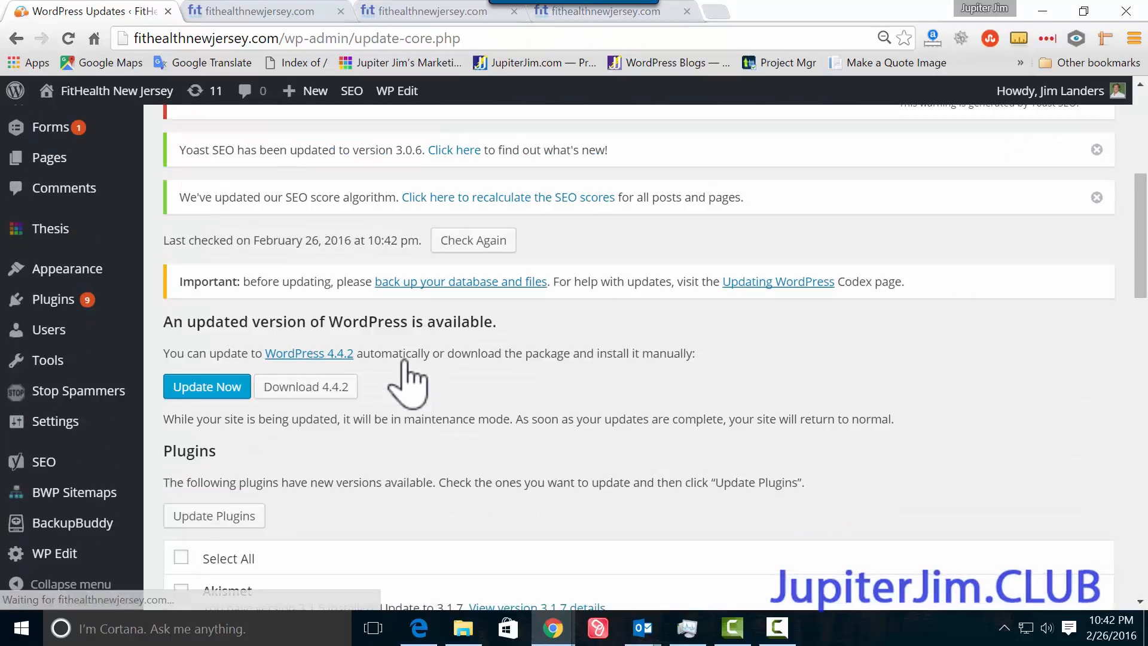
scroll(406, 365, down, 15)
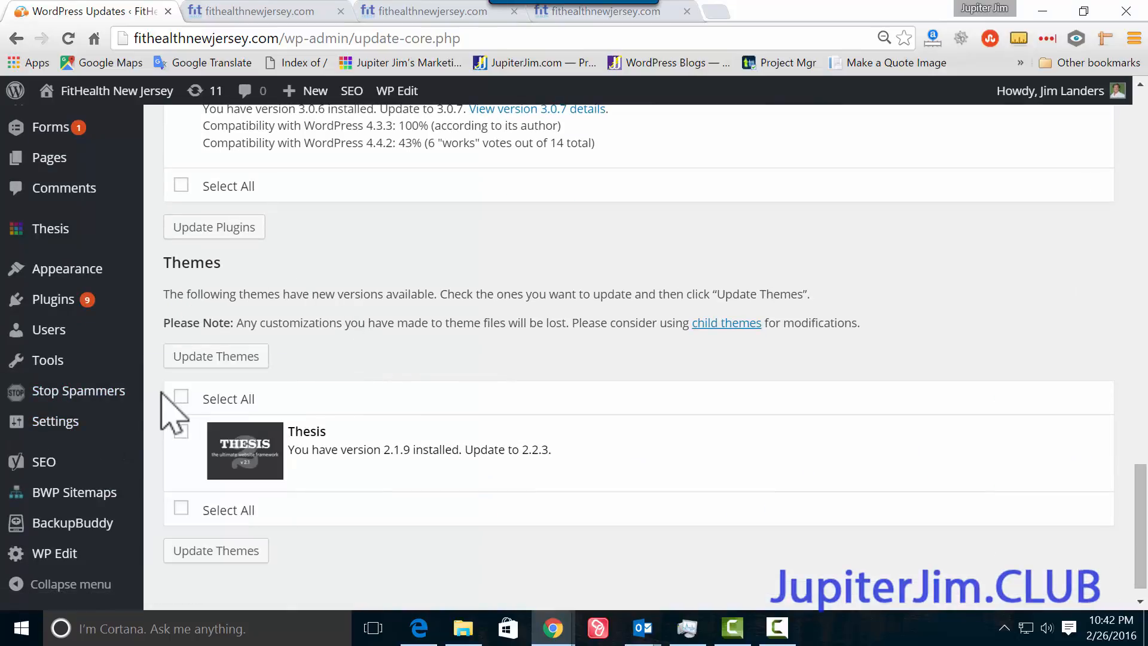
click(181, 397)
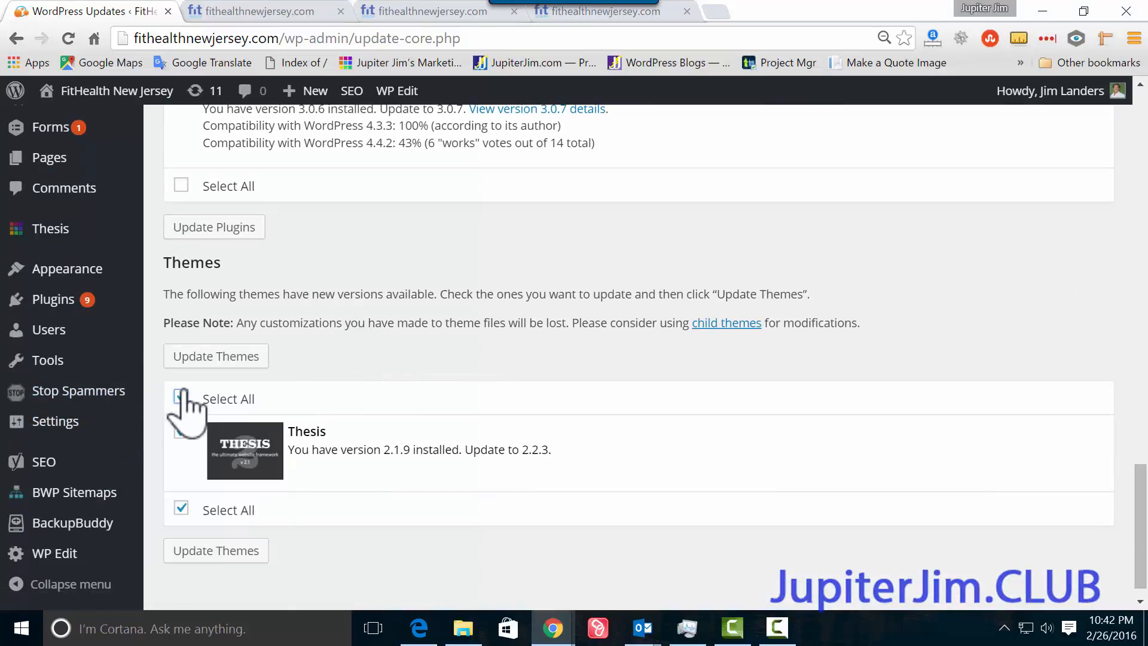
click(232, 358)
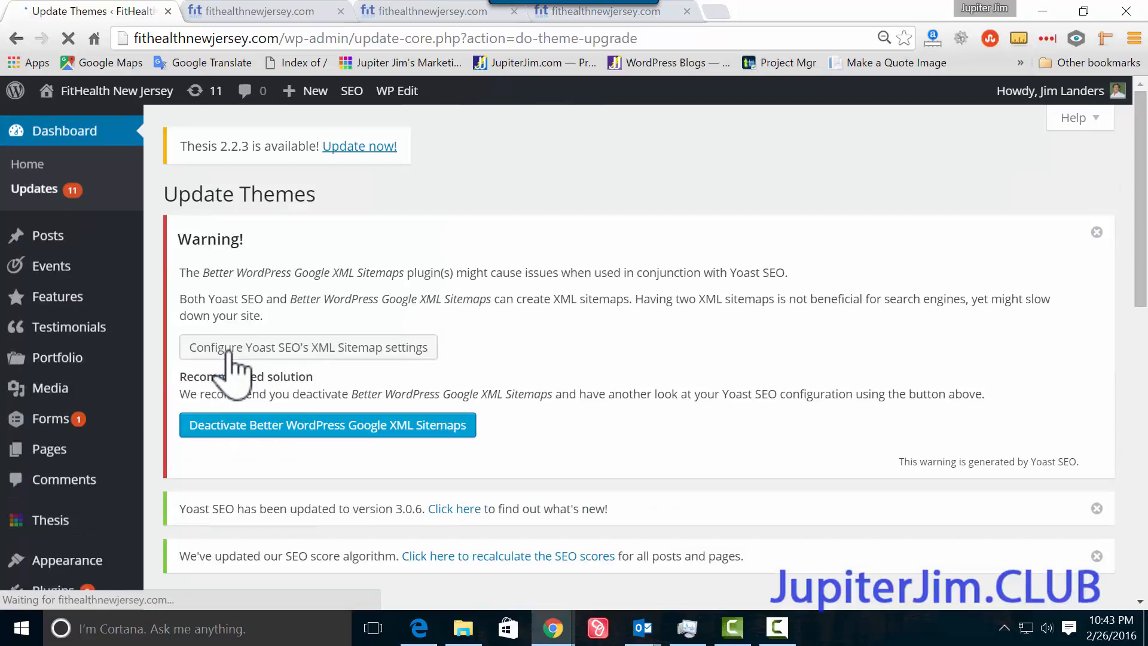
scroll(540, 315, down, 3)
scroll(539, 315, down, 3)
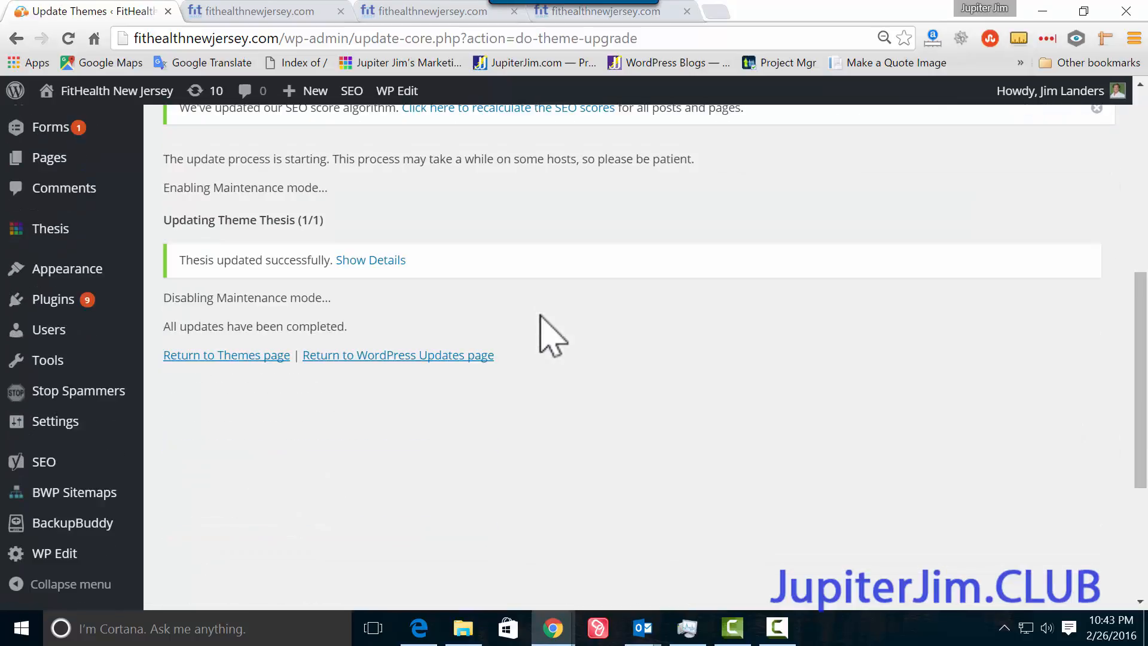
- Return to the WordPress Updates page, update all listed plugins, and follow the update progress through to the last plugin
click(392, 357)
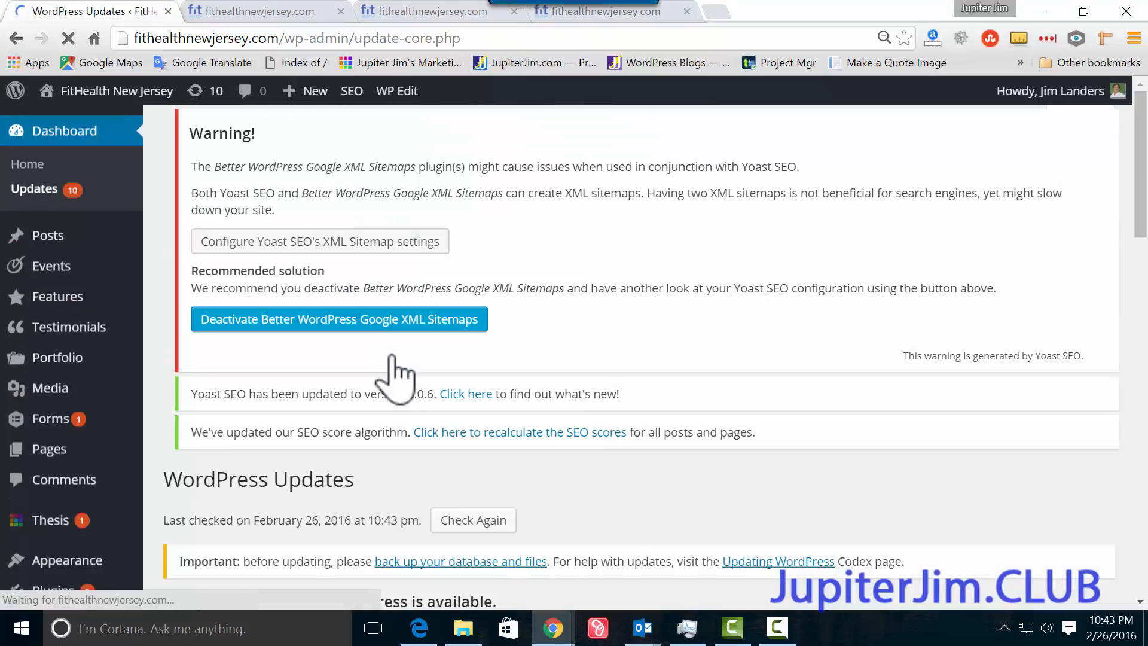
scroll(391, 357, down, 12)
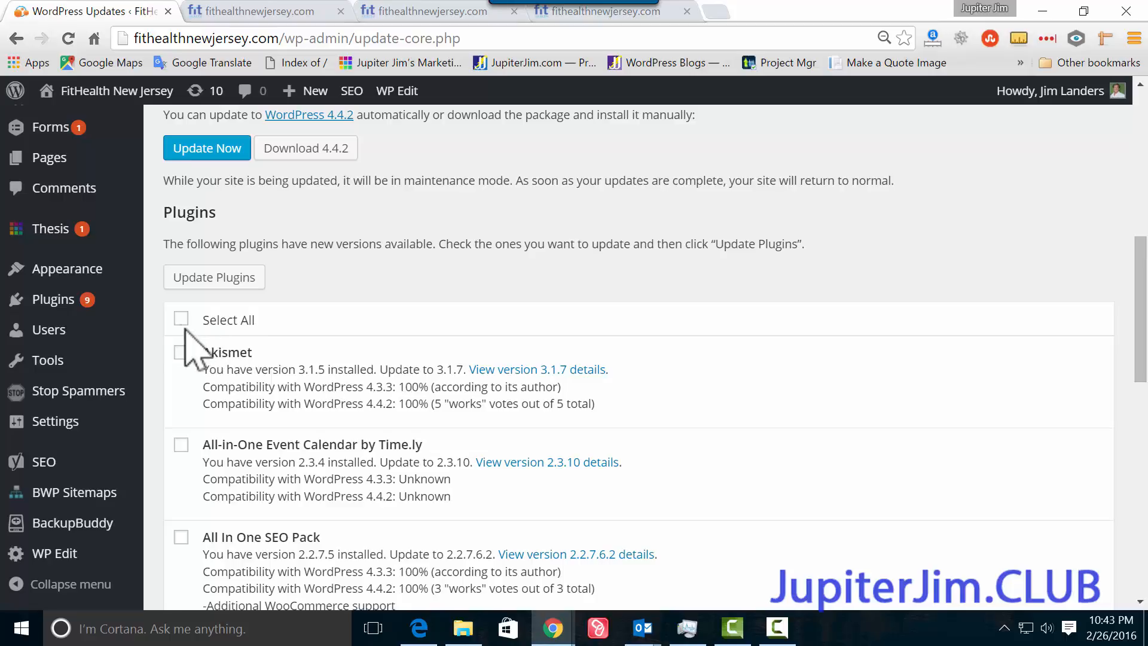
click(181, 320)
scroll(346, 359, down, 12)
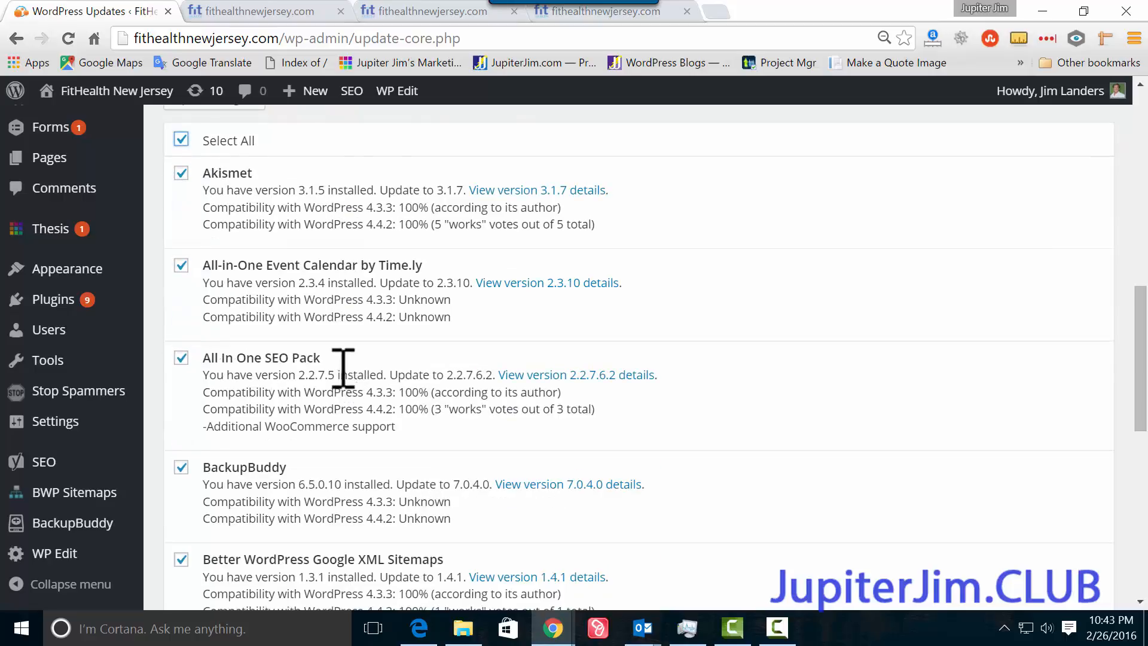
scroll(313, 412, up, 12)
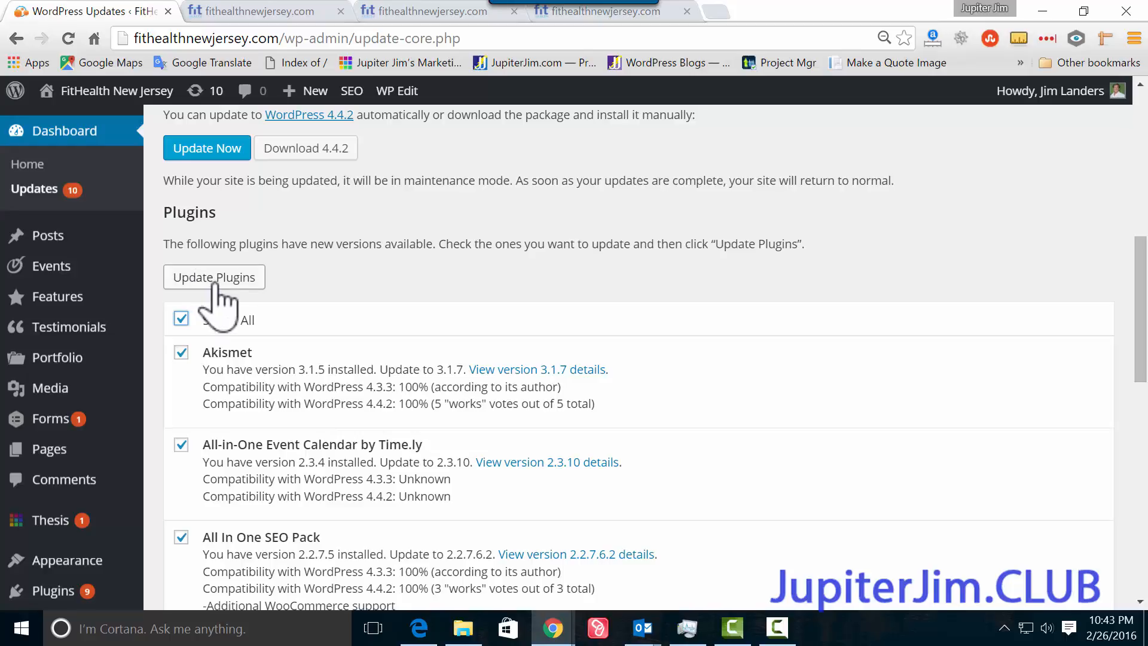
click(214, 278)
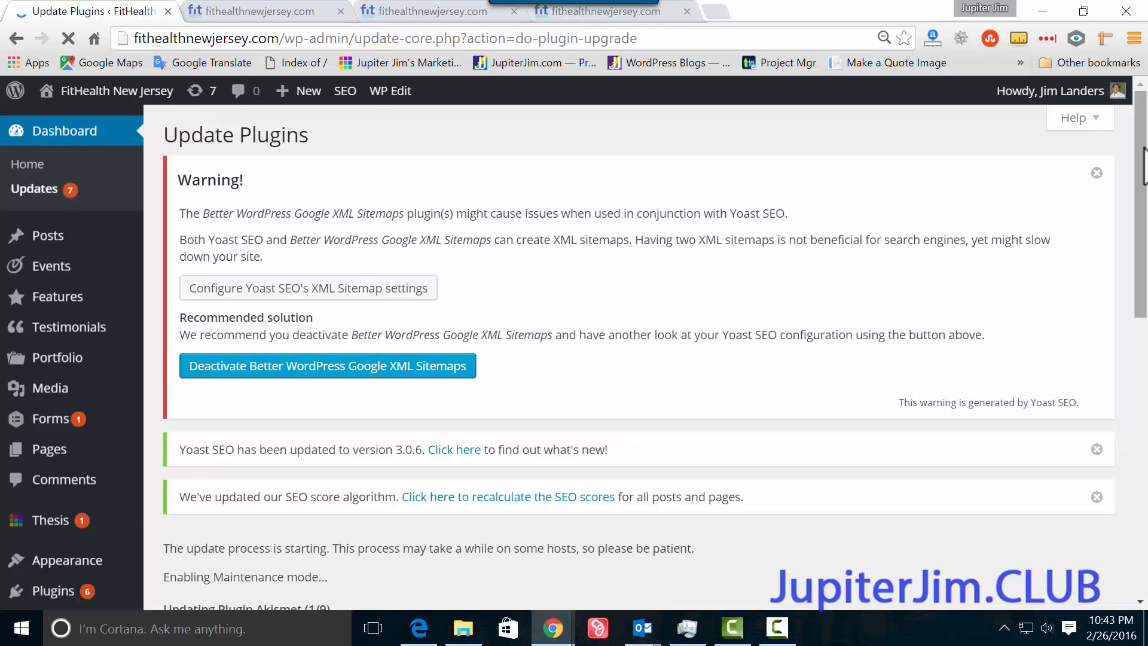
drag(1143, 167, 1142, 366)
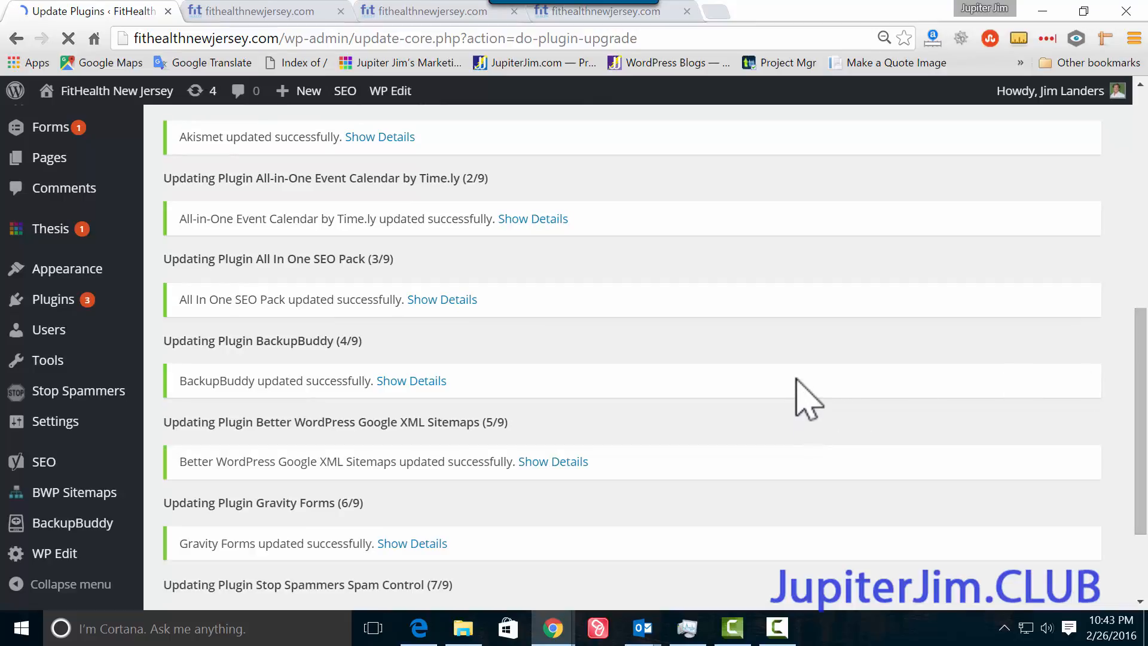
scroll(796, 377, down, 4)
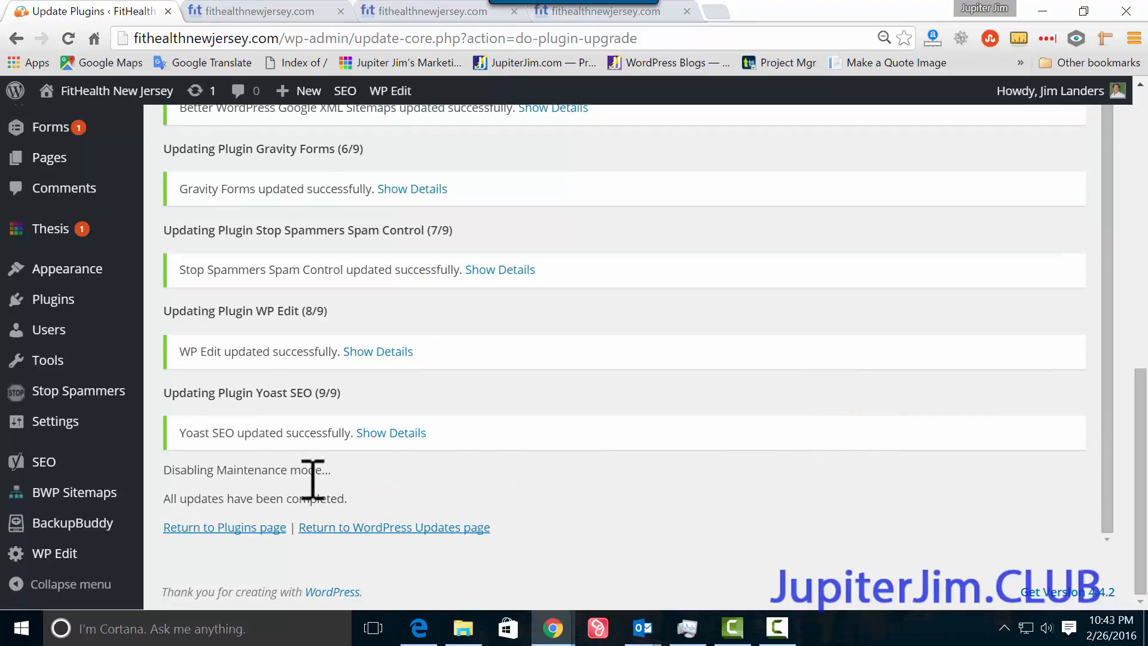
- Return to the WordPress Updates page and check the update status of the plugins and themes
drag(209, 499, 359, 496)
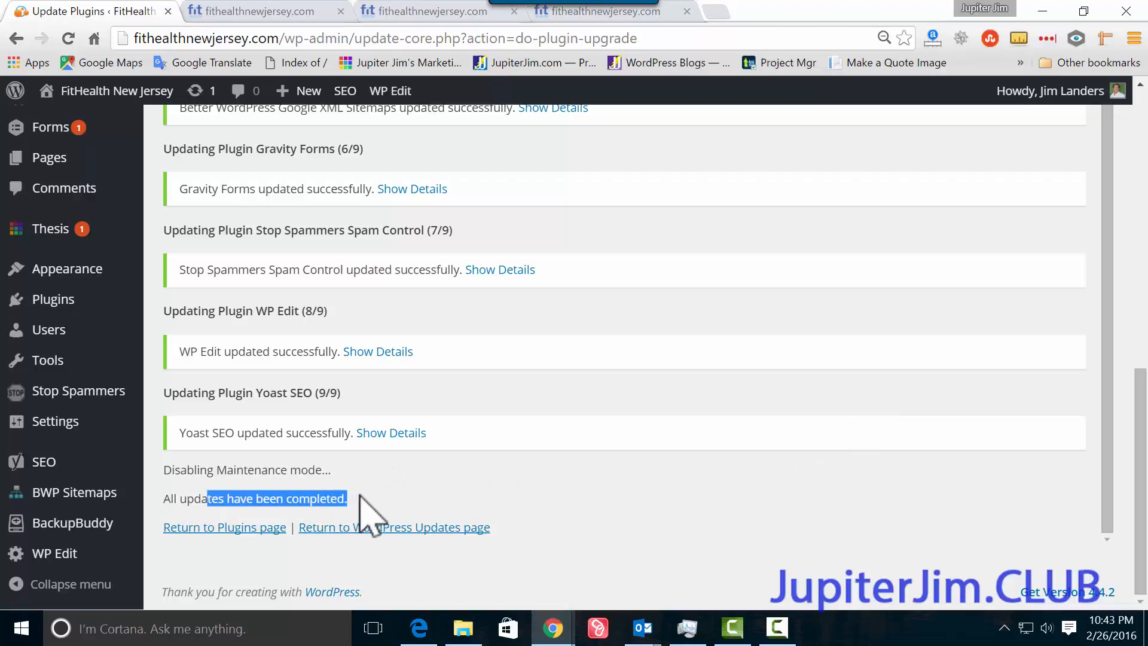
click(382, 529)
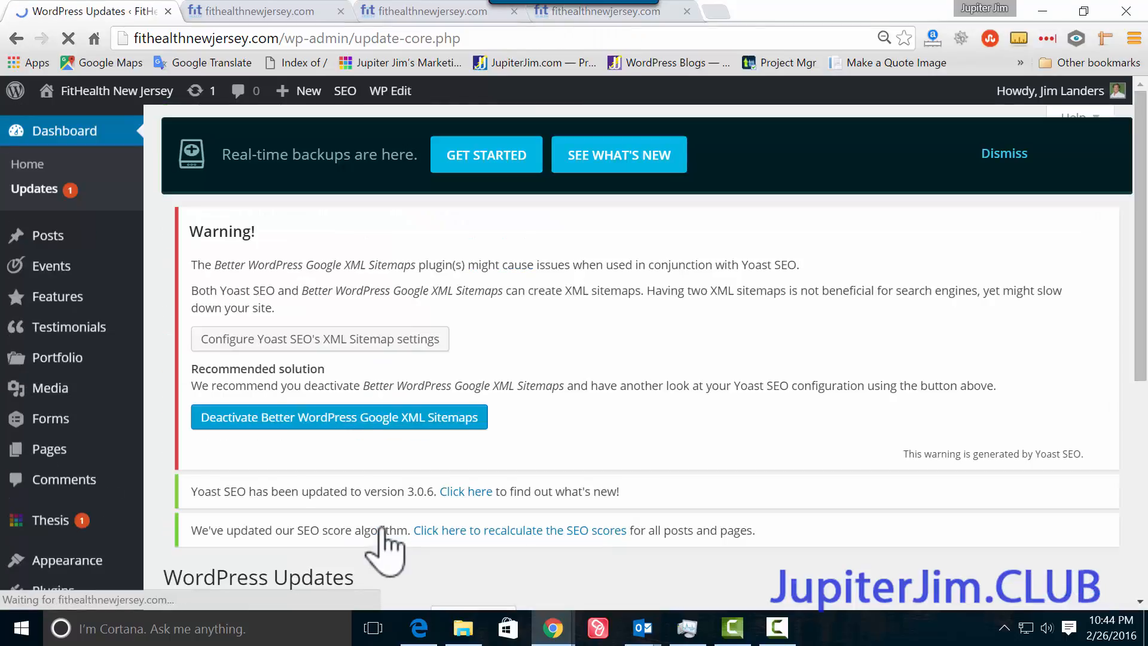
scroll(531, 427, down, 7)
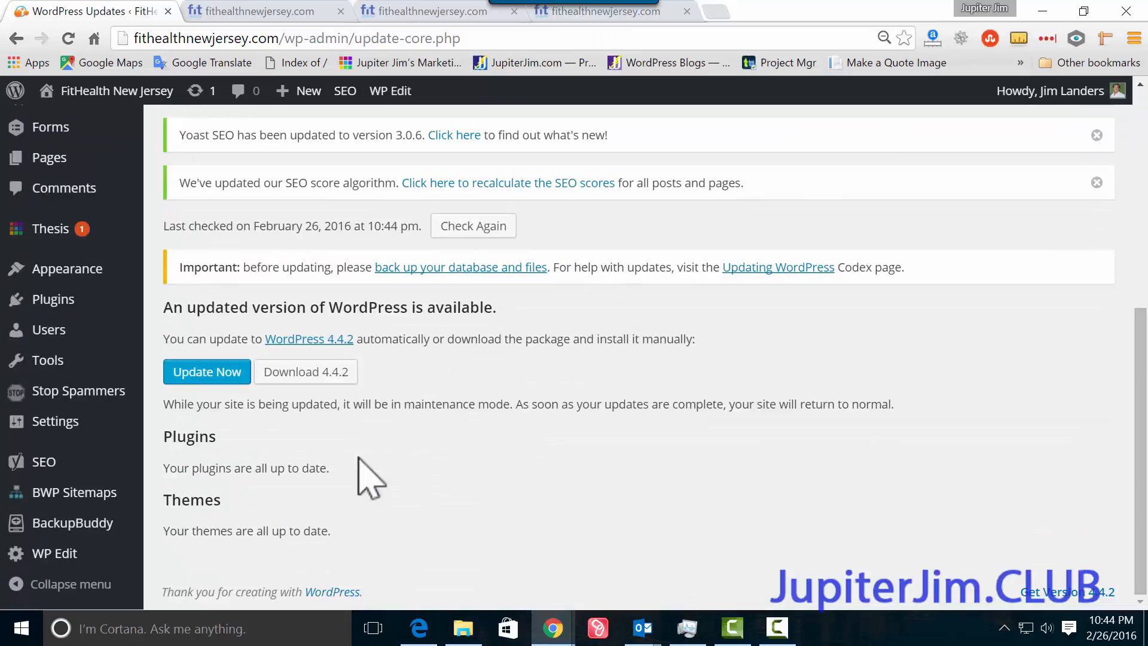
drag(192, 469, 343, 457)
drag(192, 531, 333, 520)
scroll(410, 541, up, 3)
scroll(419, 518, down, 2)
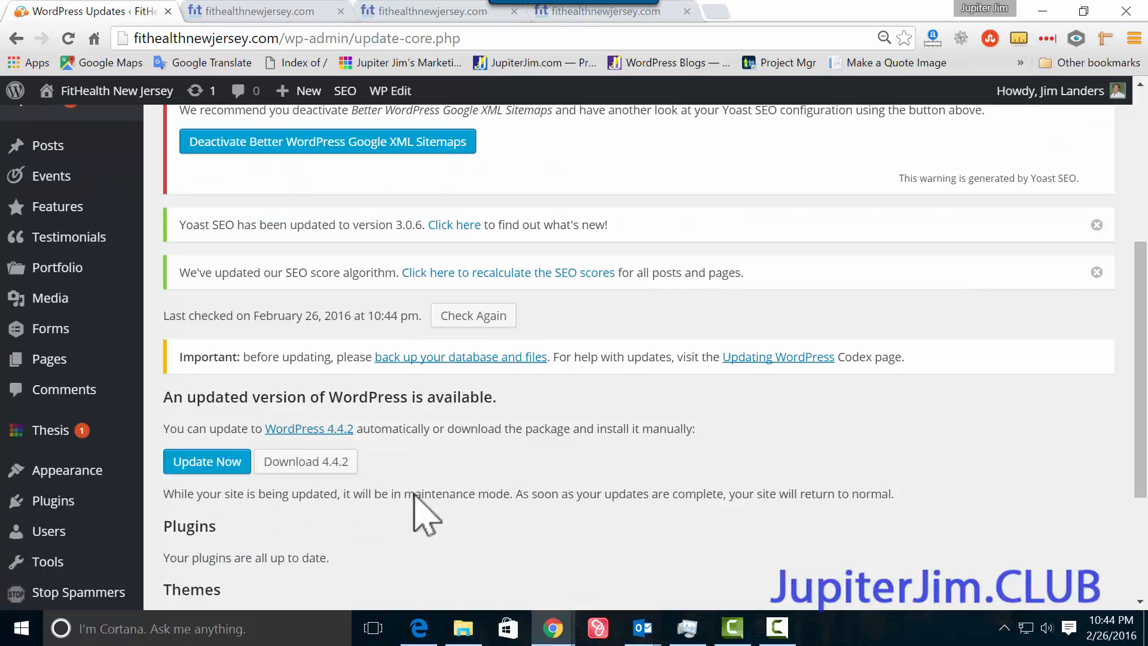
- Read the notices about the available WordPress version and maintenance mode, and update WordPress to version 4.4.2
drag(220, 401, 521, 394)
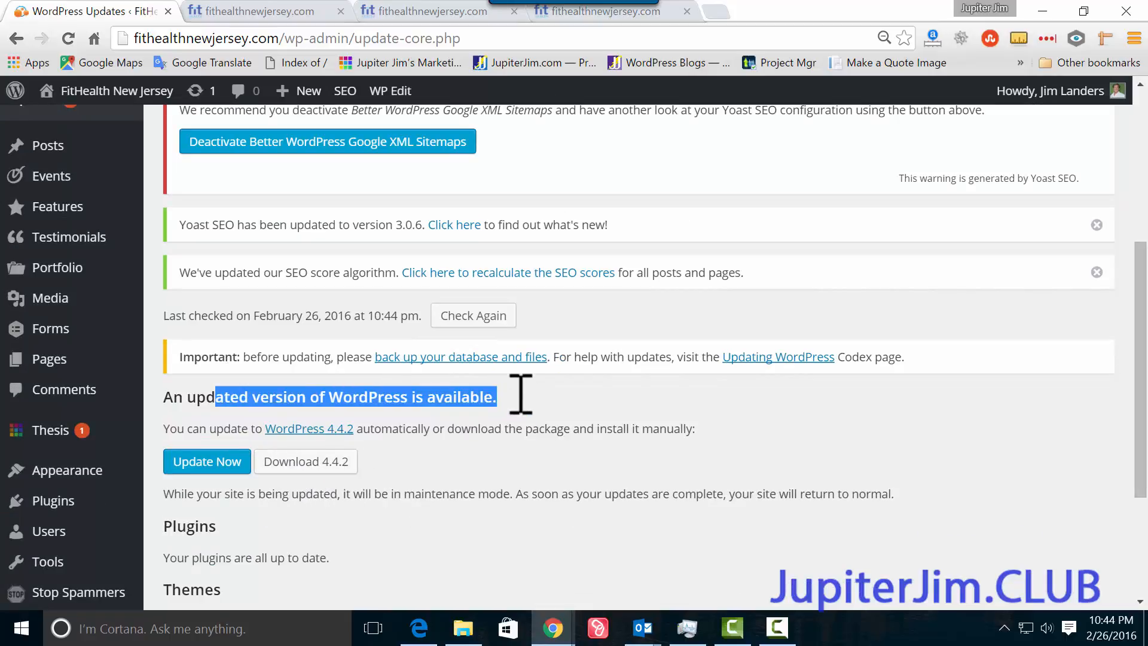
scroll(523, 431, down, 1)
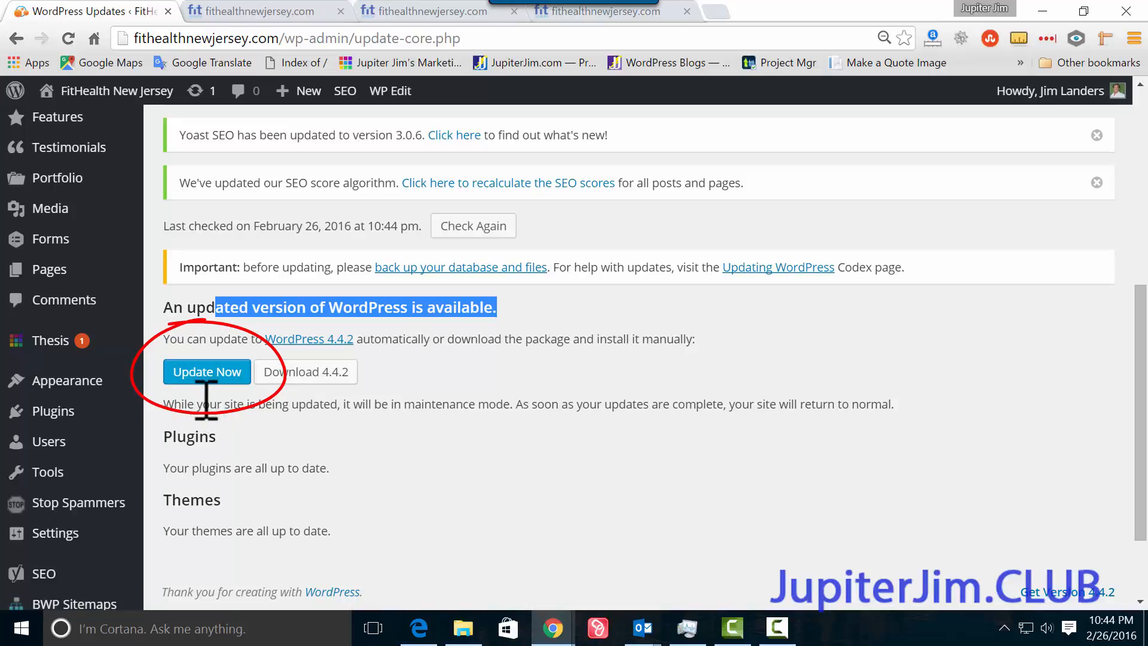
drag(196, 404, 920, 405)
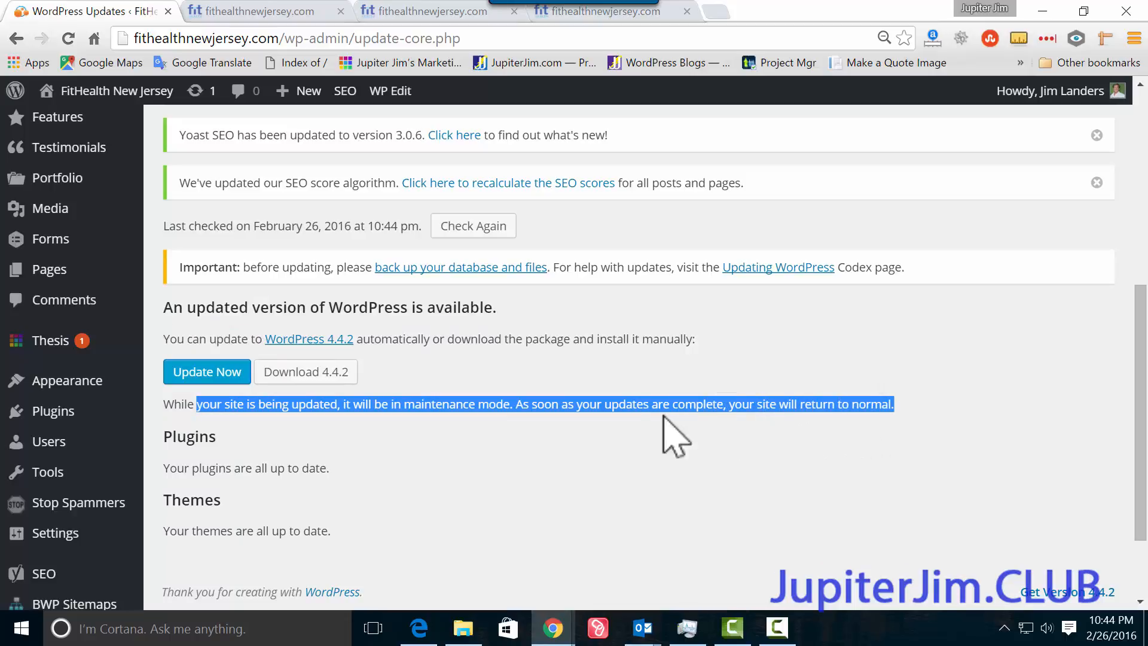
click(540, 427)
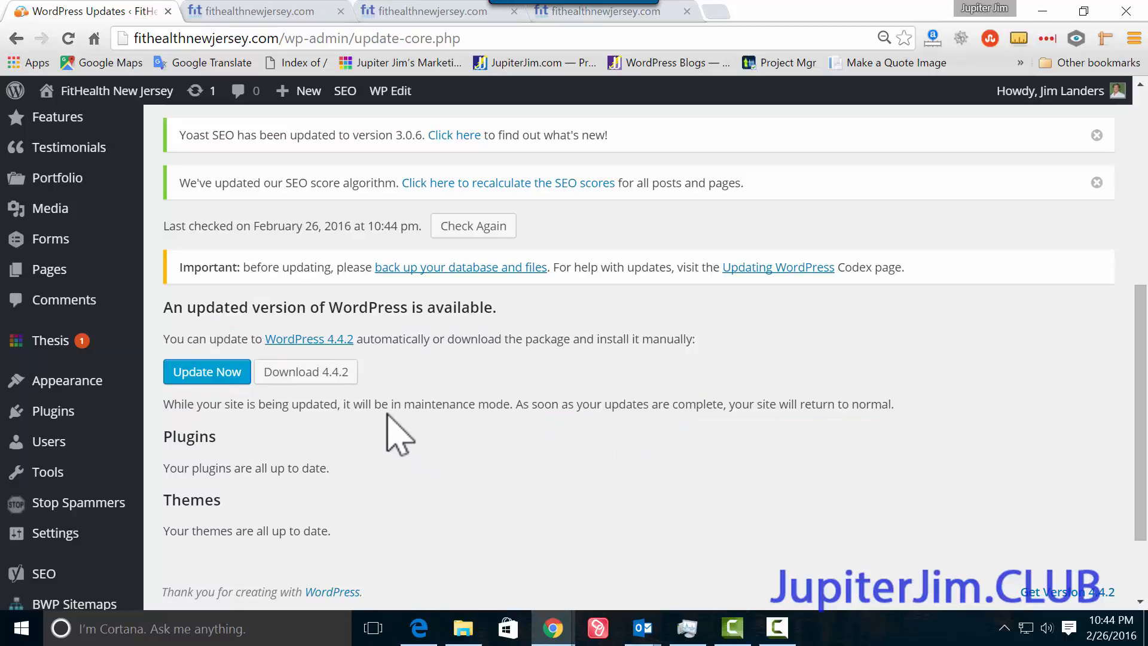
click(205, 379)
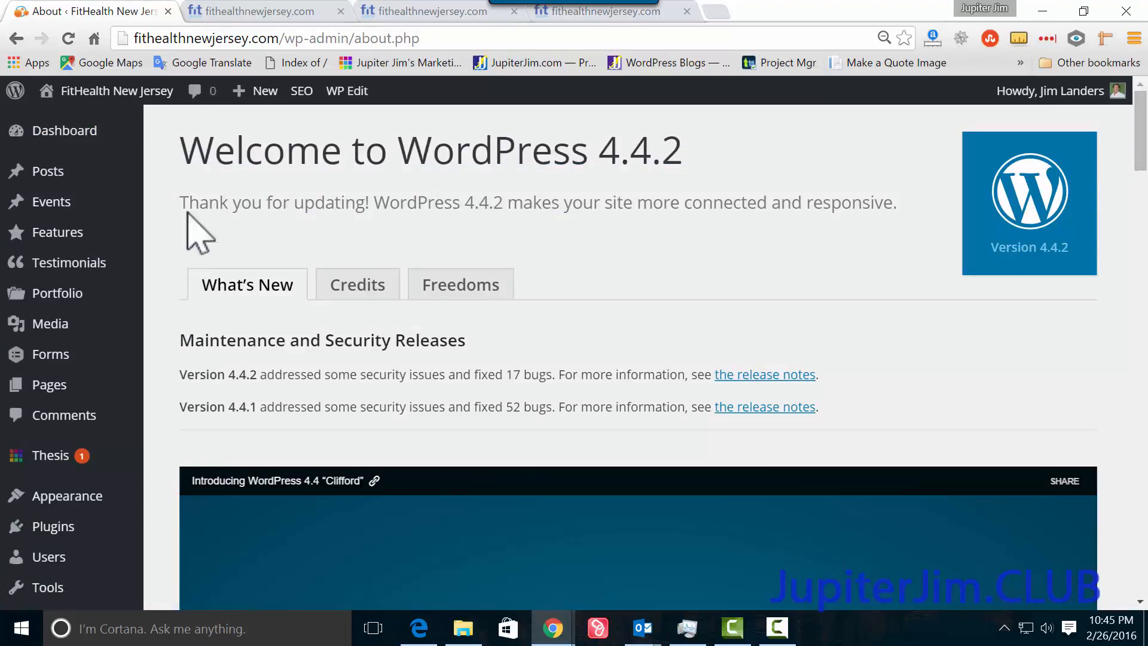
- Review the WordPress 4.4.2 welcome page and check the Thesis entry for remaining update notices
drag(184, 149, 755, 175)
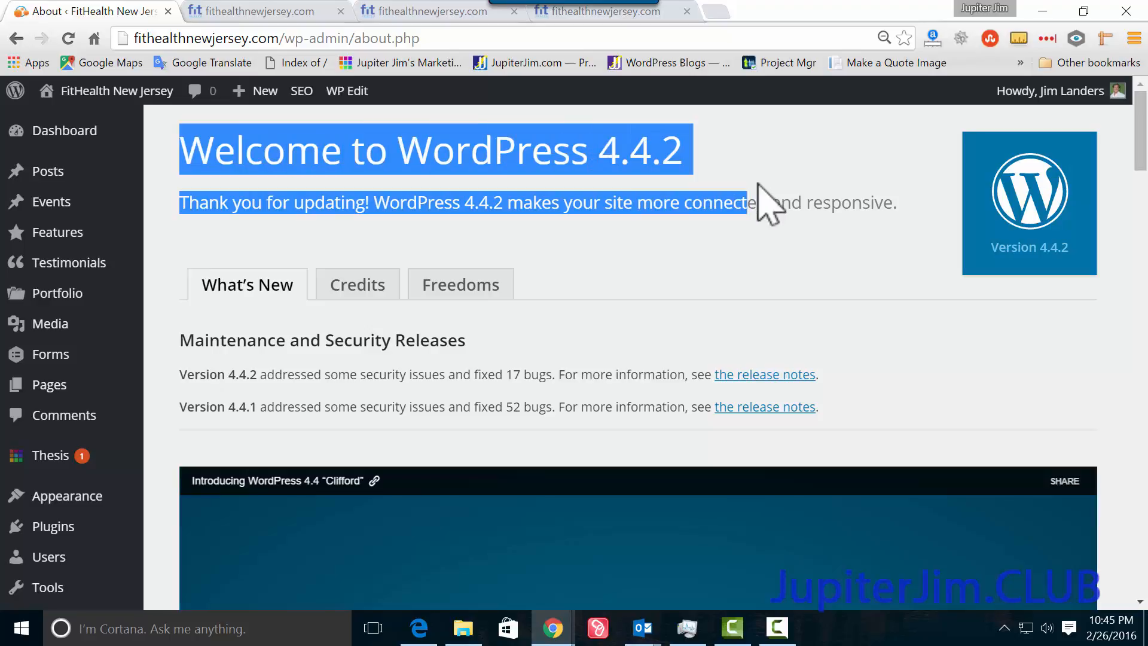
click(773, 241)
scroll(777, 257, down, 3)
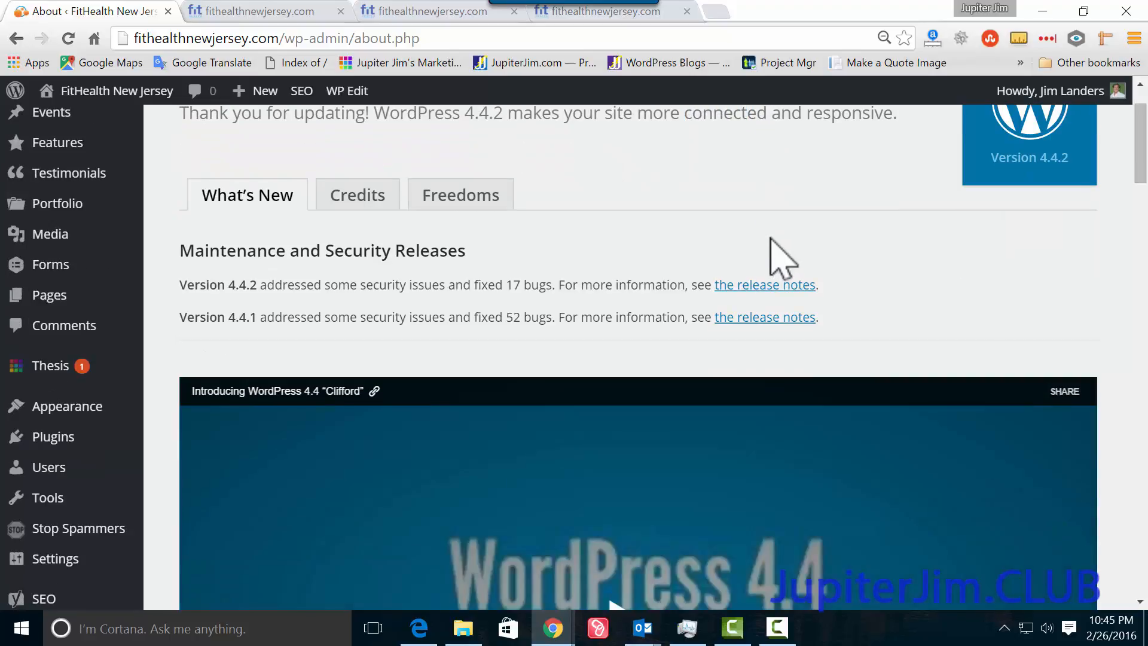
mouse_move(79, 286)
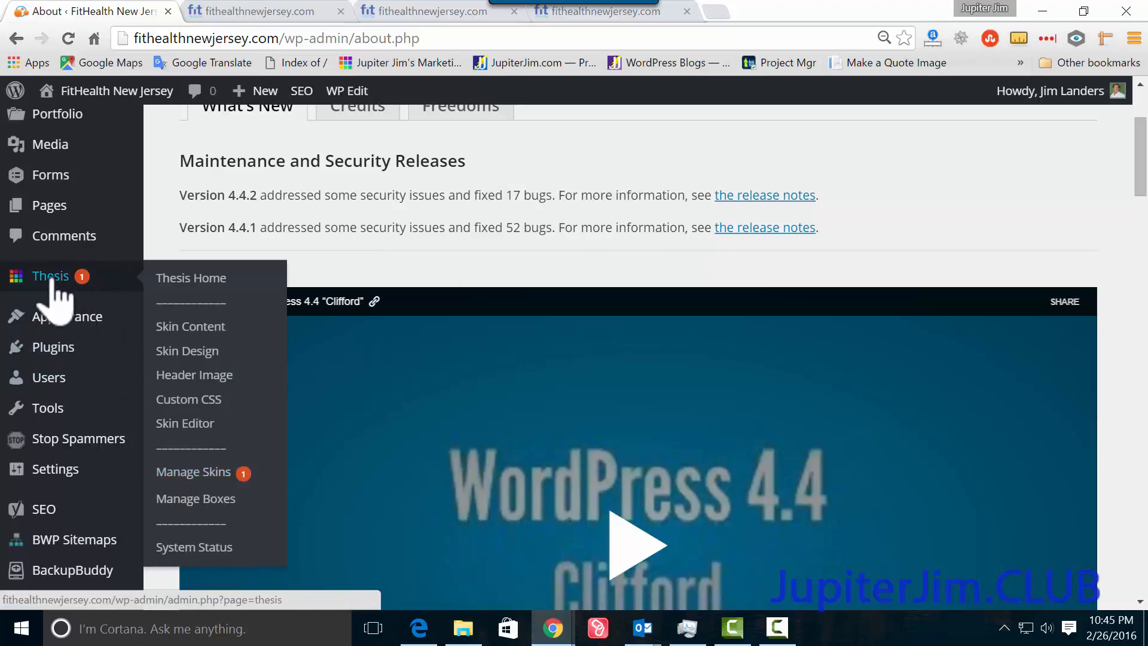
scroll(141, 259, up, 3)
scroll(146, 281, down, 3)
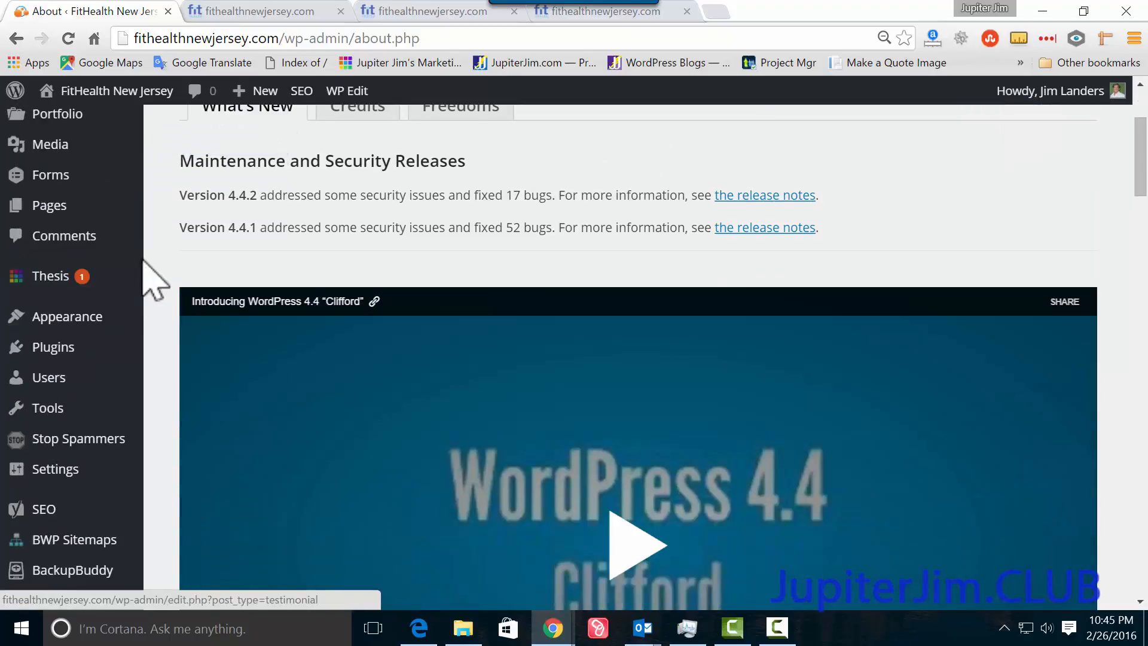
scroll(148, 272, up, 3)
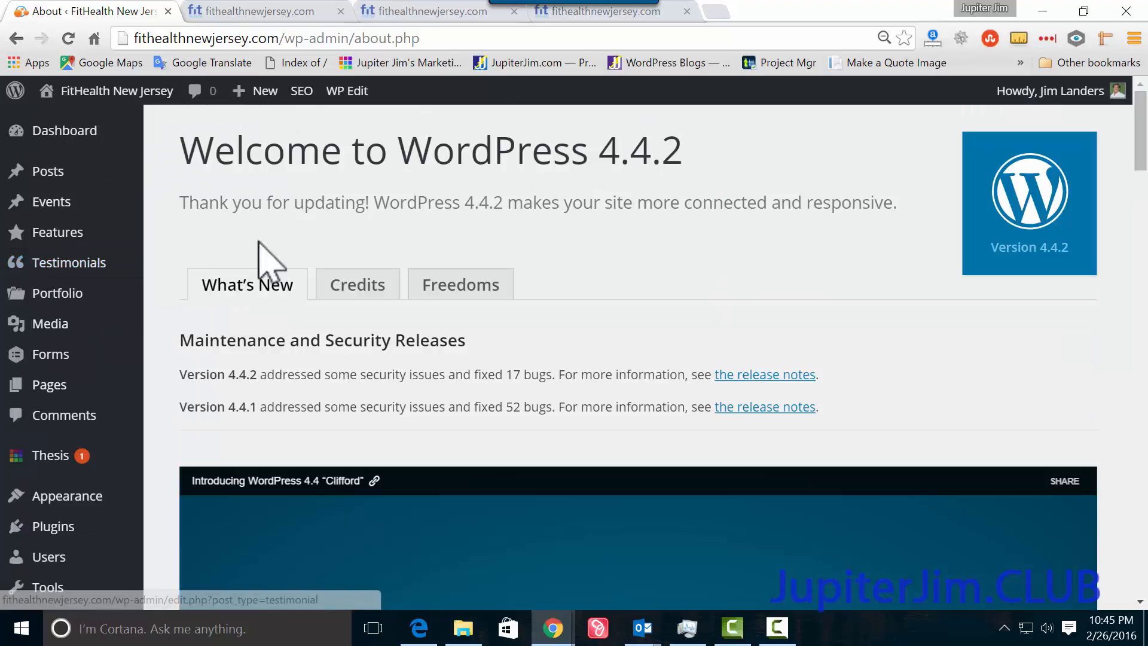
- Reload the public FitHealth home page and check the Infant CPR Training page under American Red Cross Classes
click(259, 11)
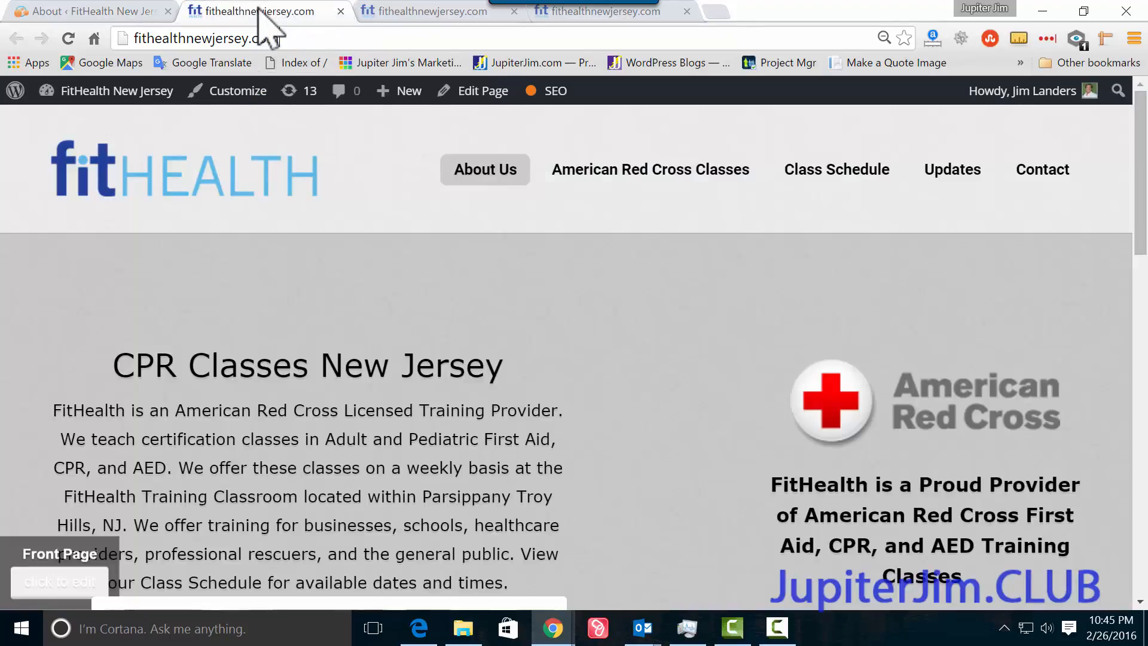
click(449, 15)
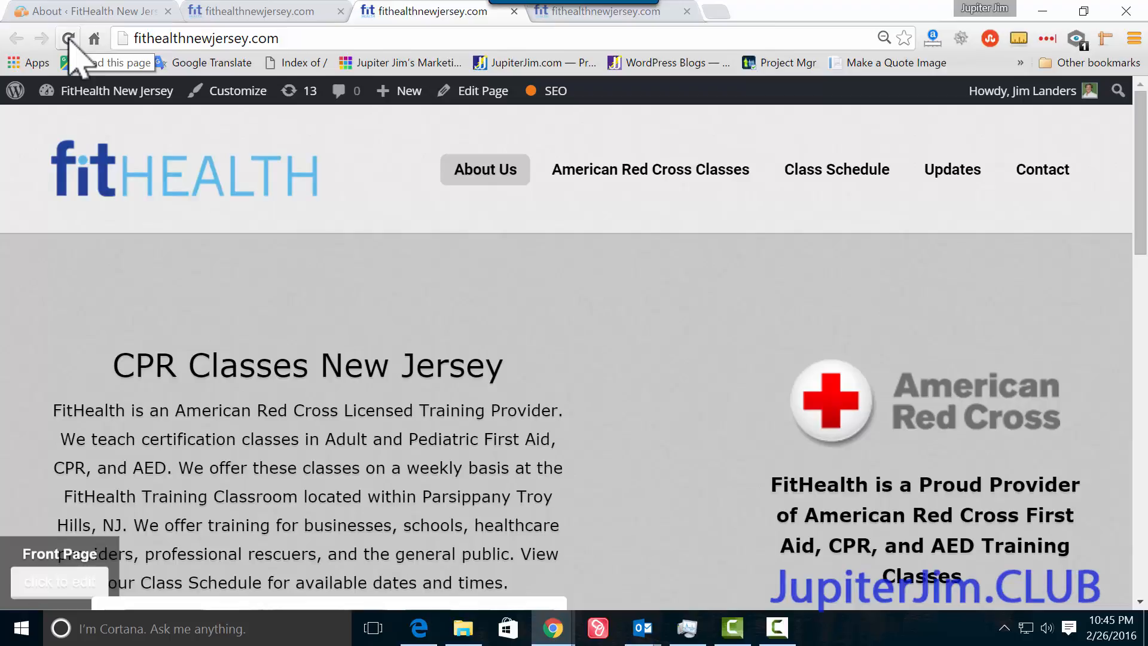
click(69, 39)
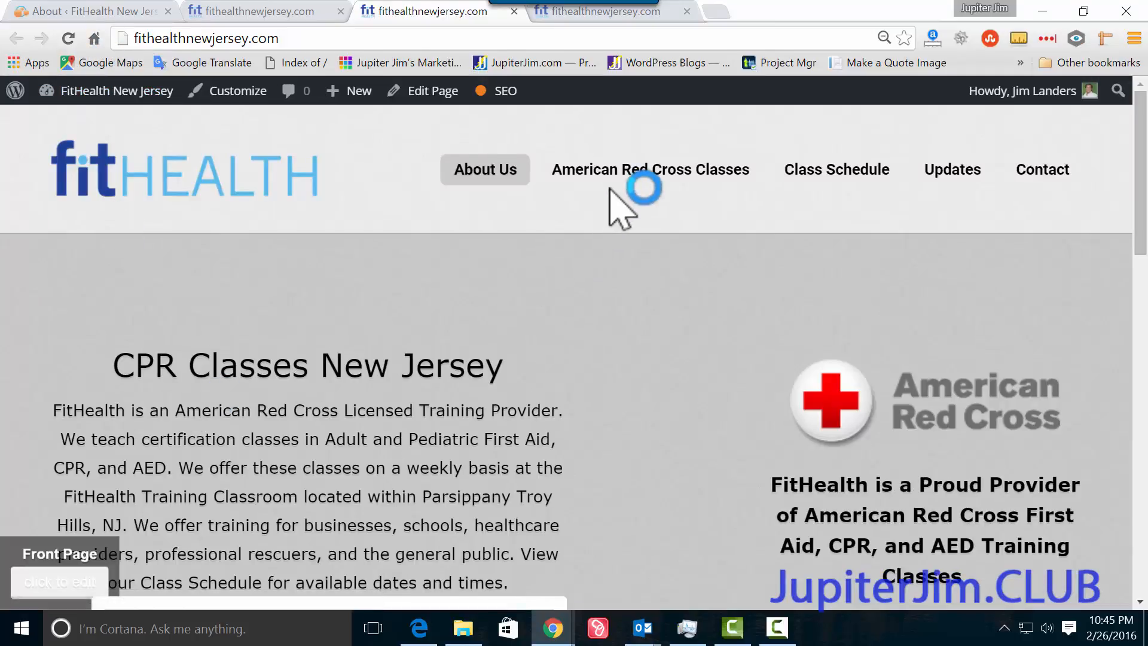
mouse_move(615, 200)
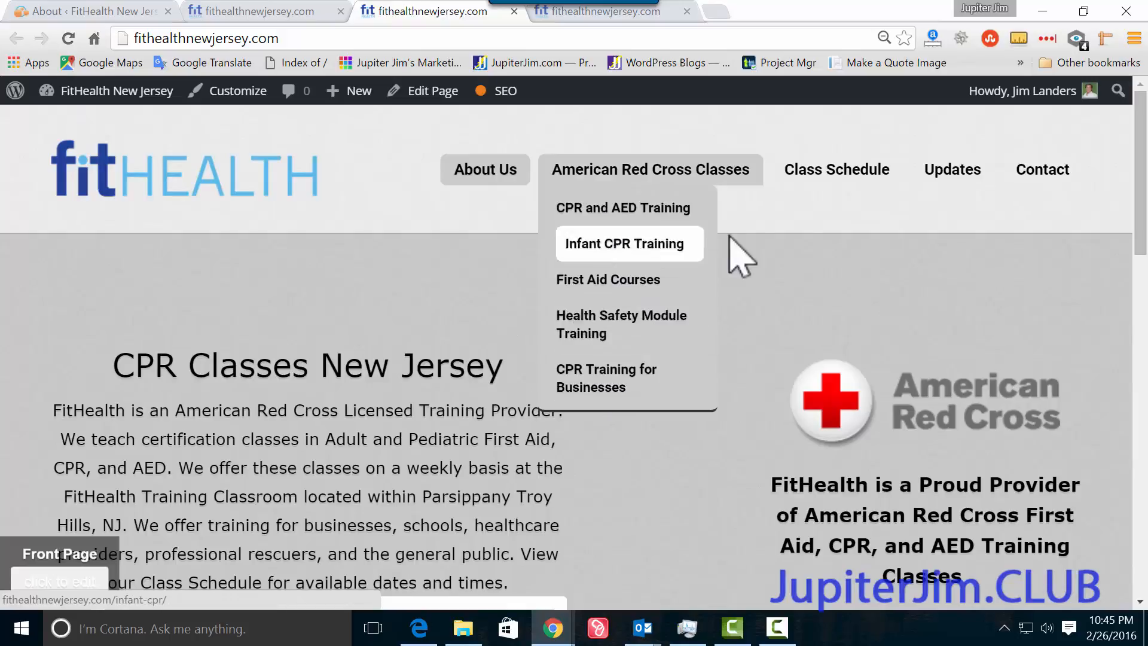
click(619, 238)
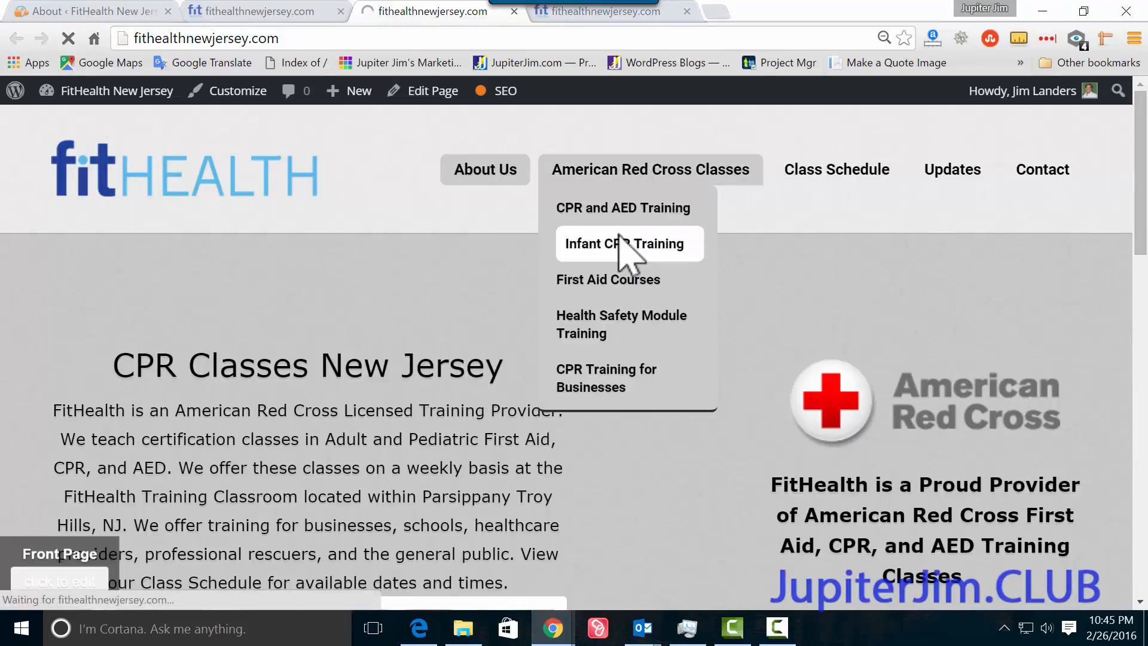
scroll(619, 234, down, 3)
scroll(618, 234, up, 3)
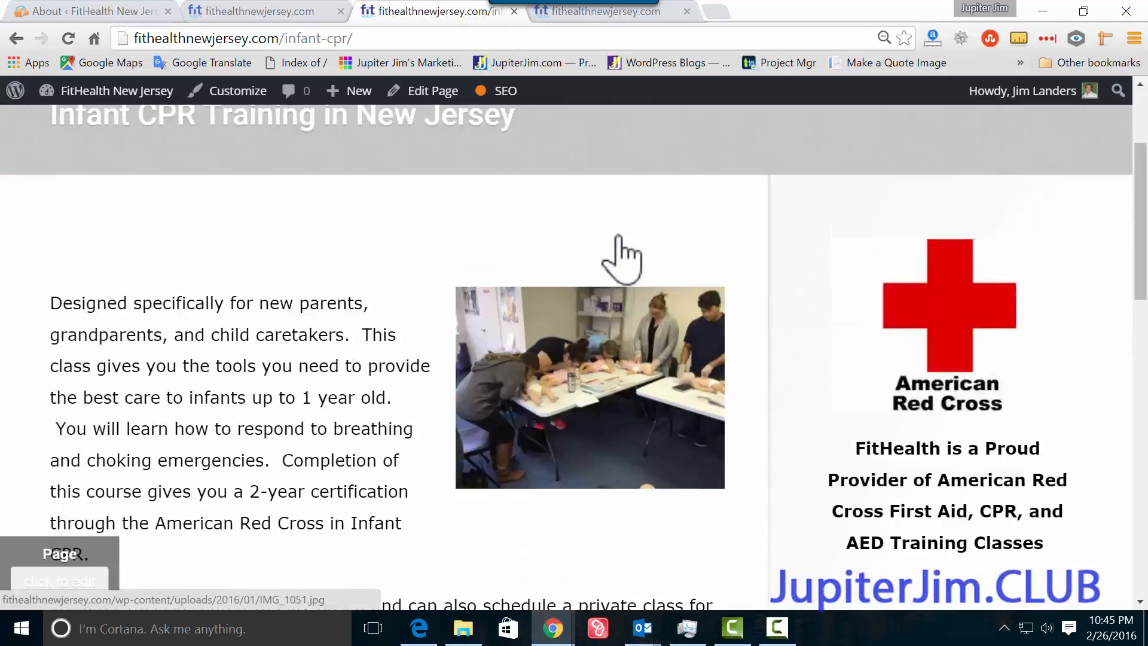
- Check the Class Registration Policies page and the Class Schedule page with its calendar on the public site
mouse_move(840, 167)
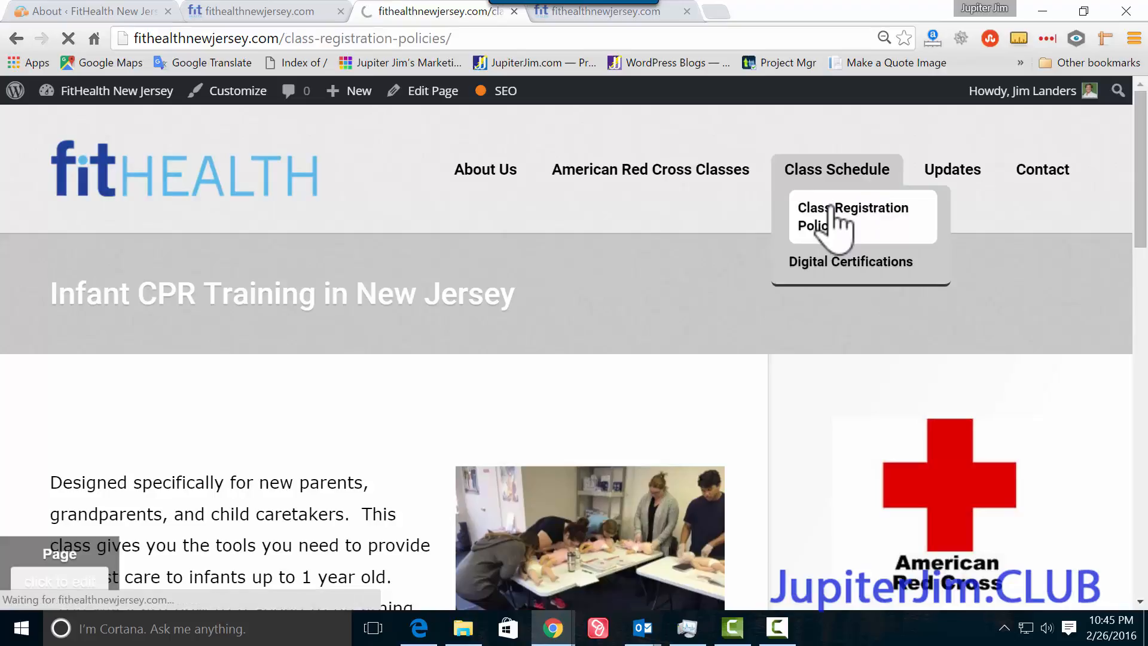
scroll(730, 325, down, 10)
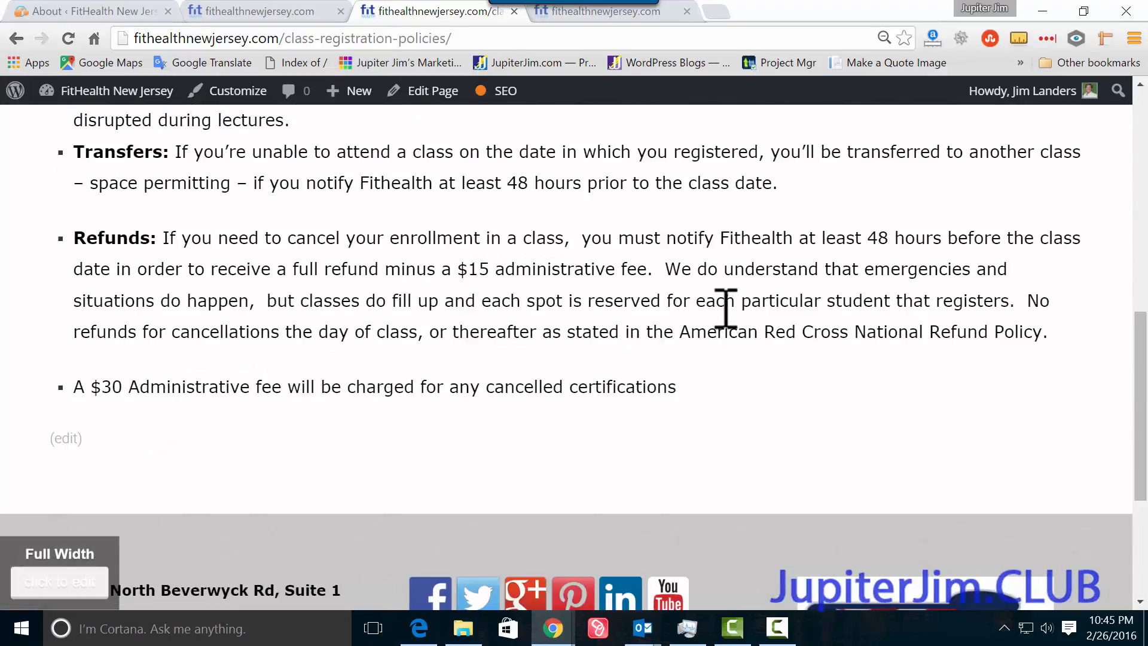
scroll(725, 307, up, 10)
click(826, 175)
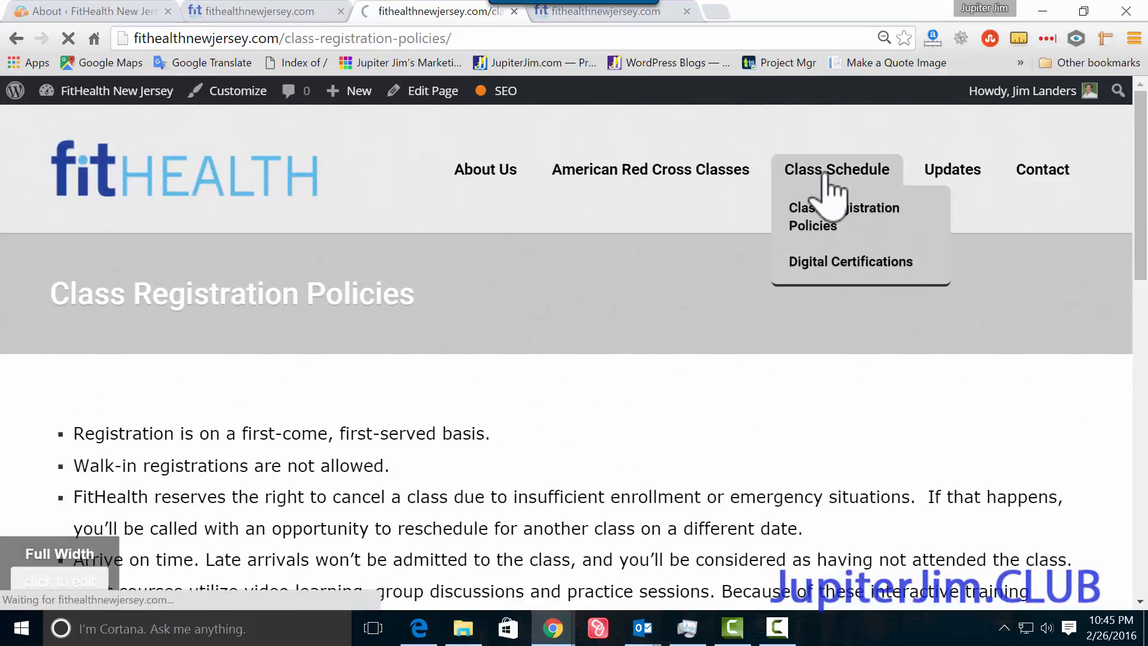
scroll(755, 269, down, 7)
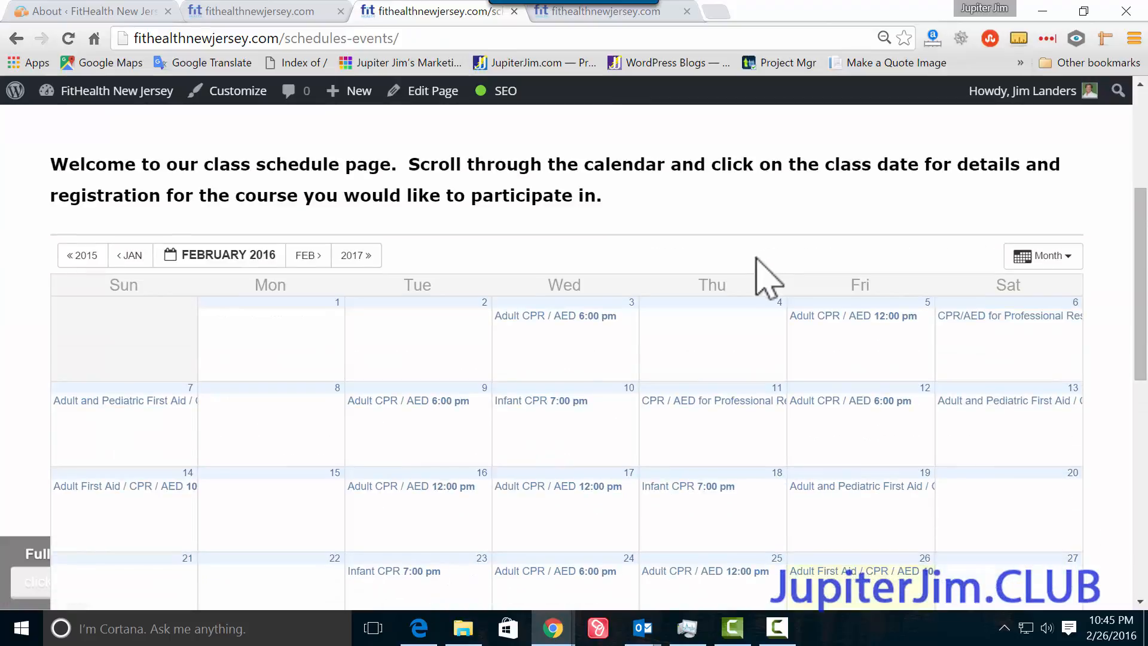
scroll(720, 325, up, 7)
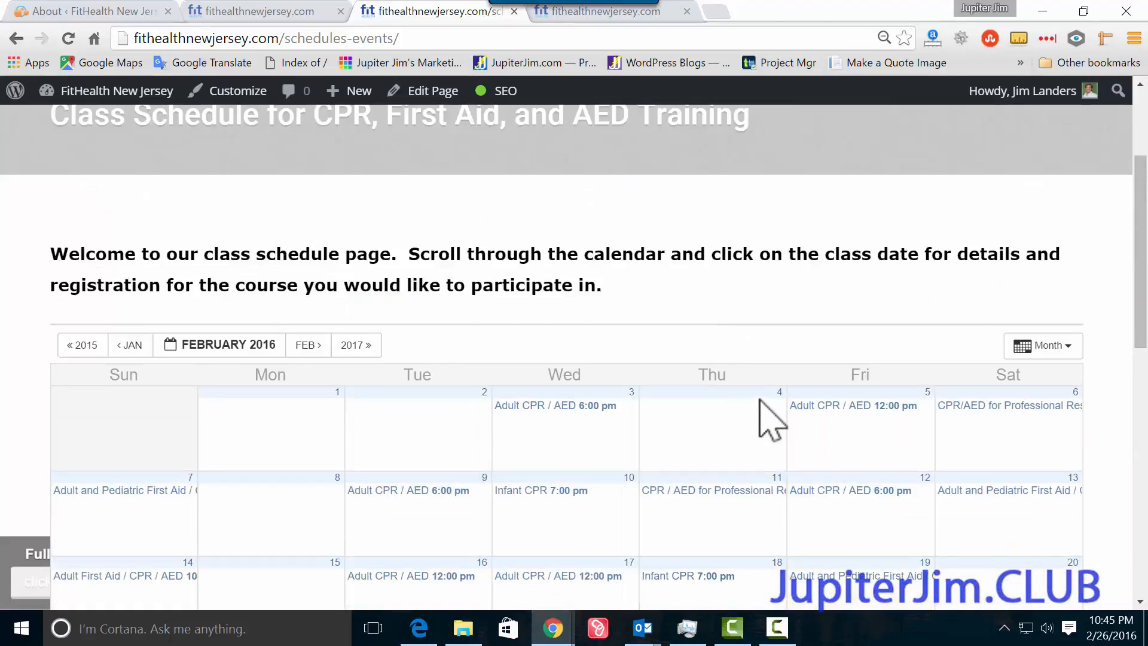